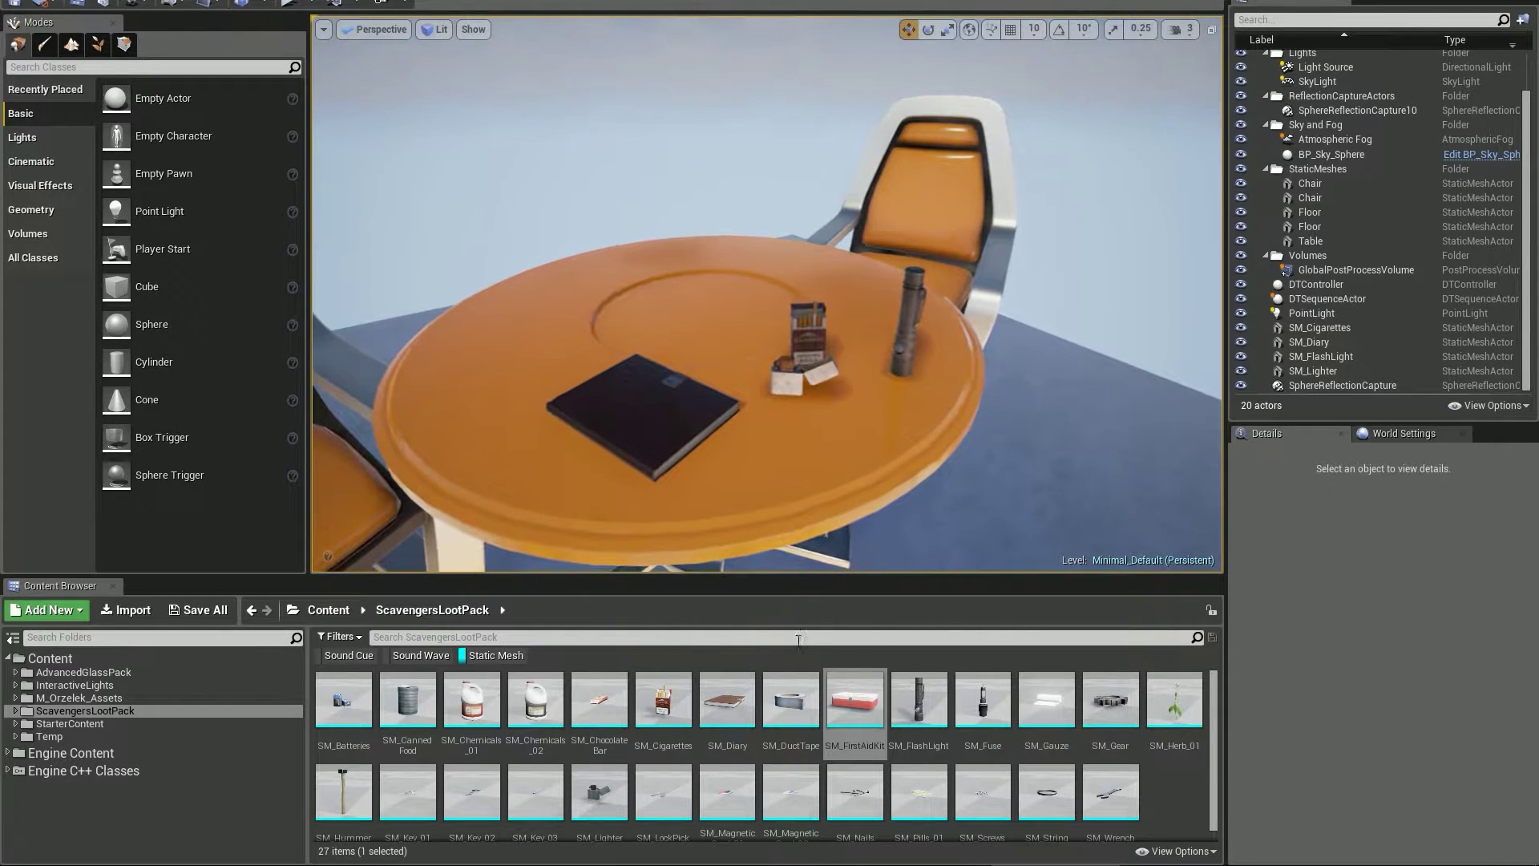
Place the SM_FirstAidKit mesh on the orange table and move it closer to the table's far edge
left_click_drag(855, 700, 762, 257)
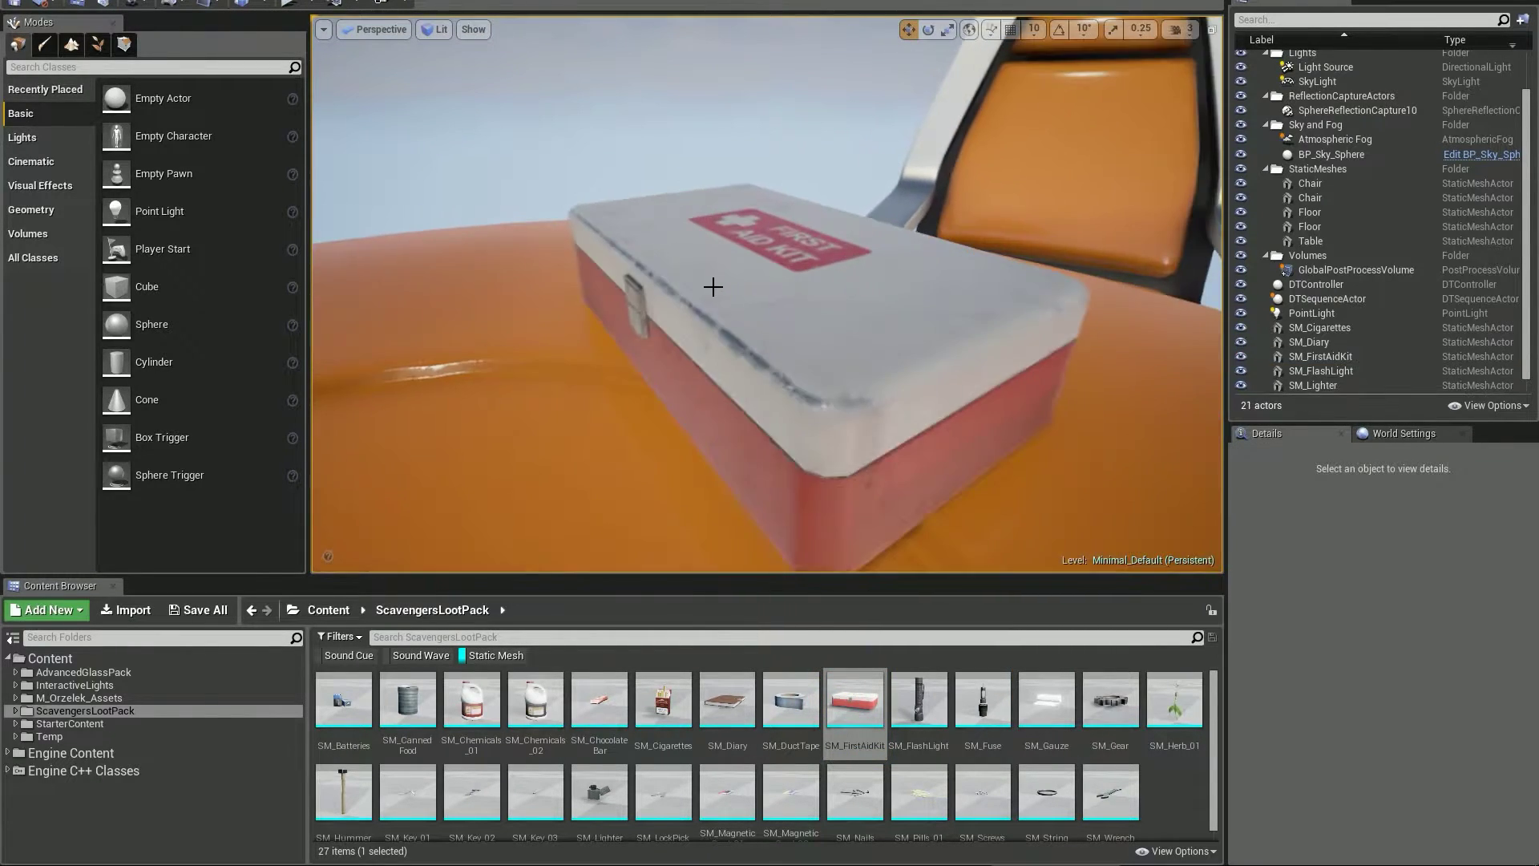
left_click(829, 369)
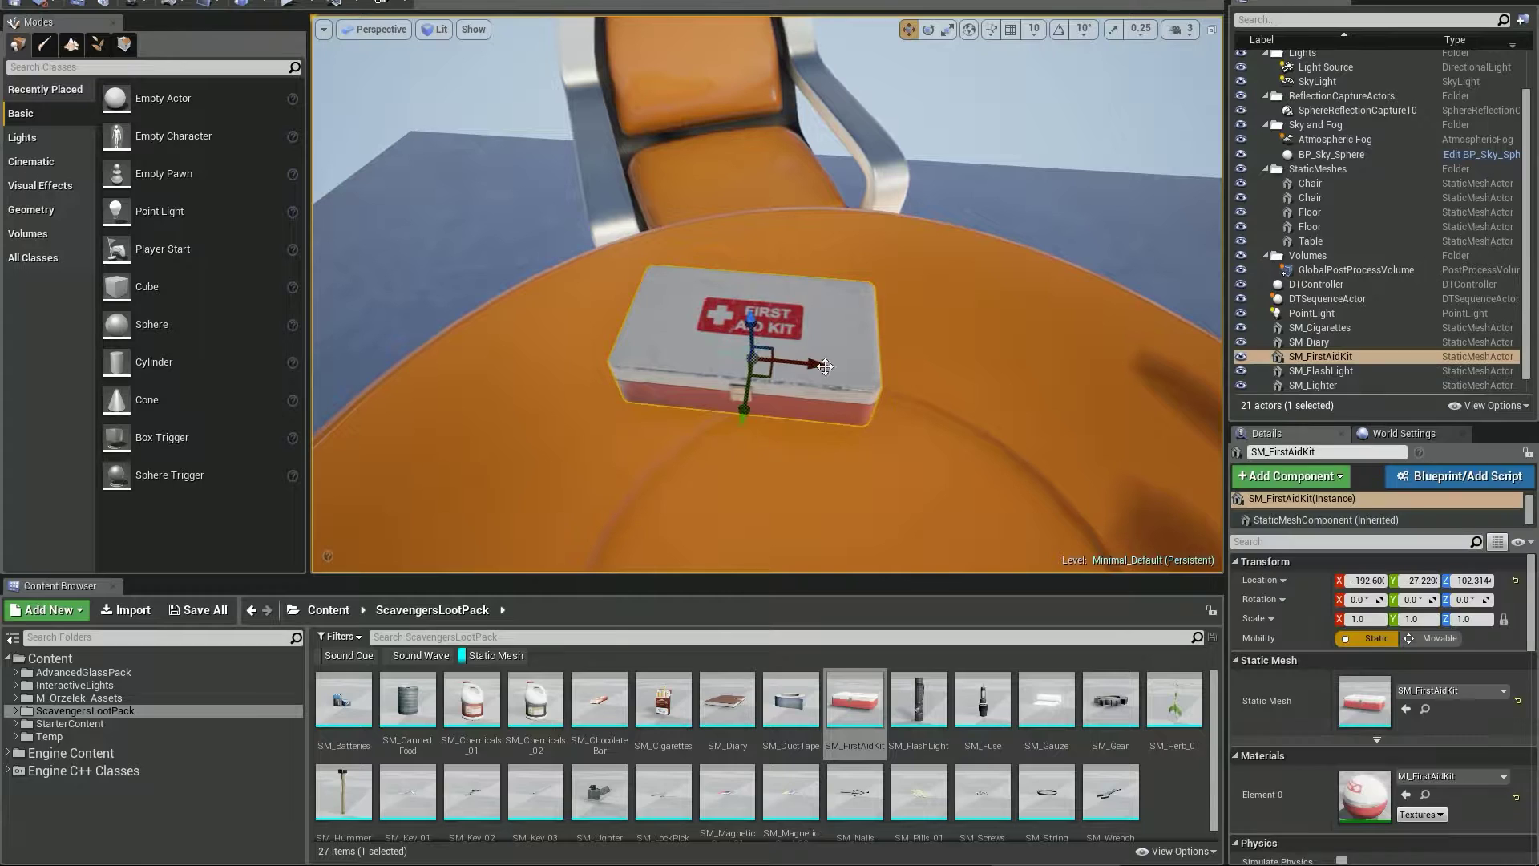
left_click_drag(768, 371, 751, 336)
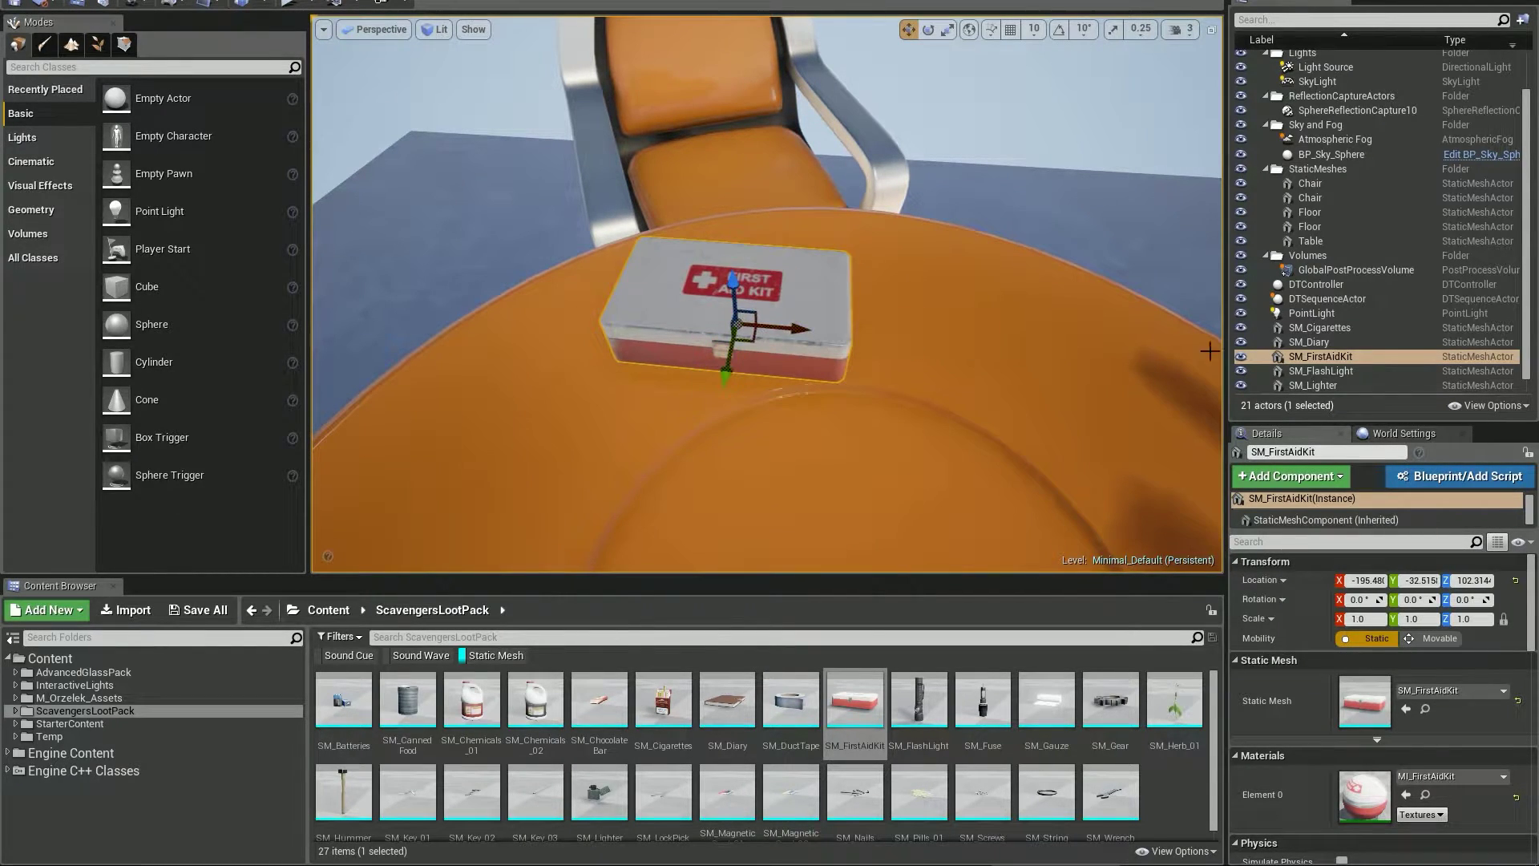
Duplicate the first aid kit actor in place
right_click(1297, 356)
mouse_move(1331, 613)
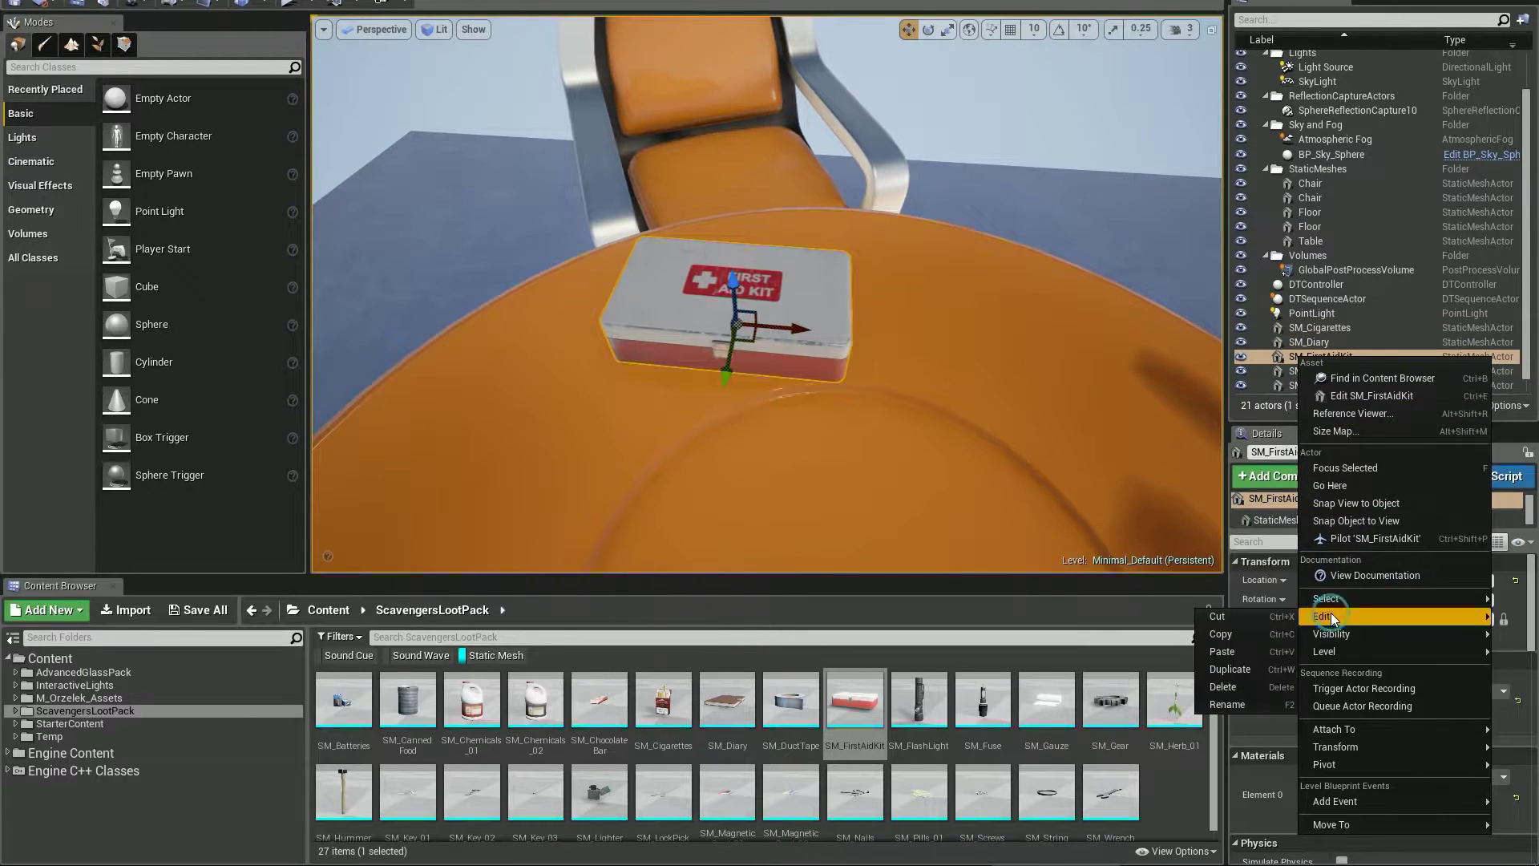
left_click(1269, 667)
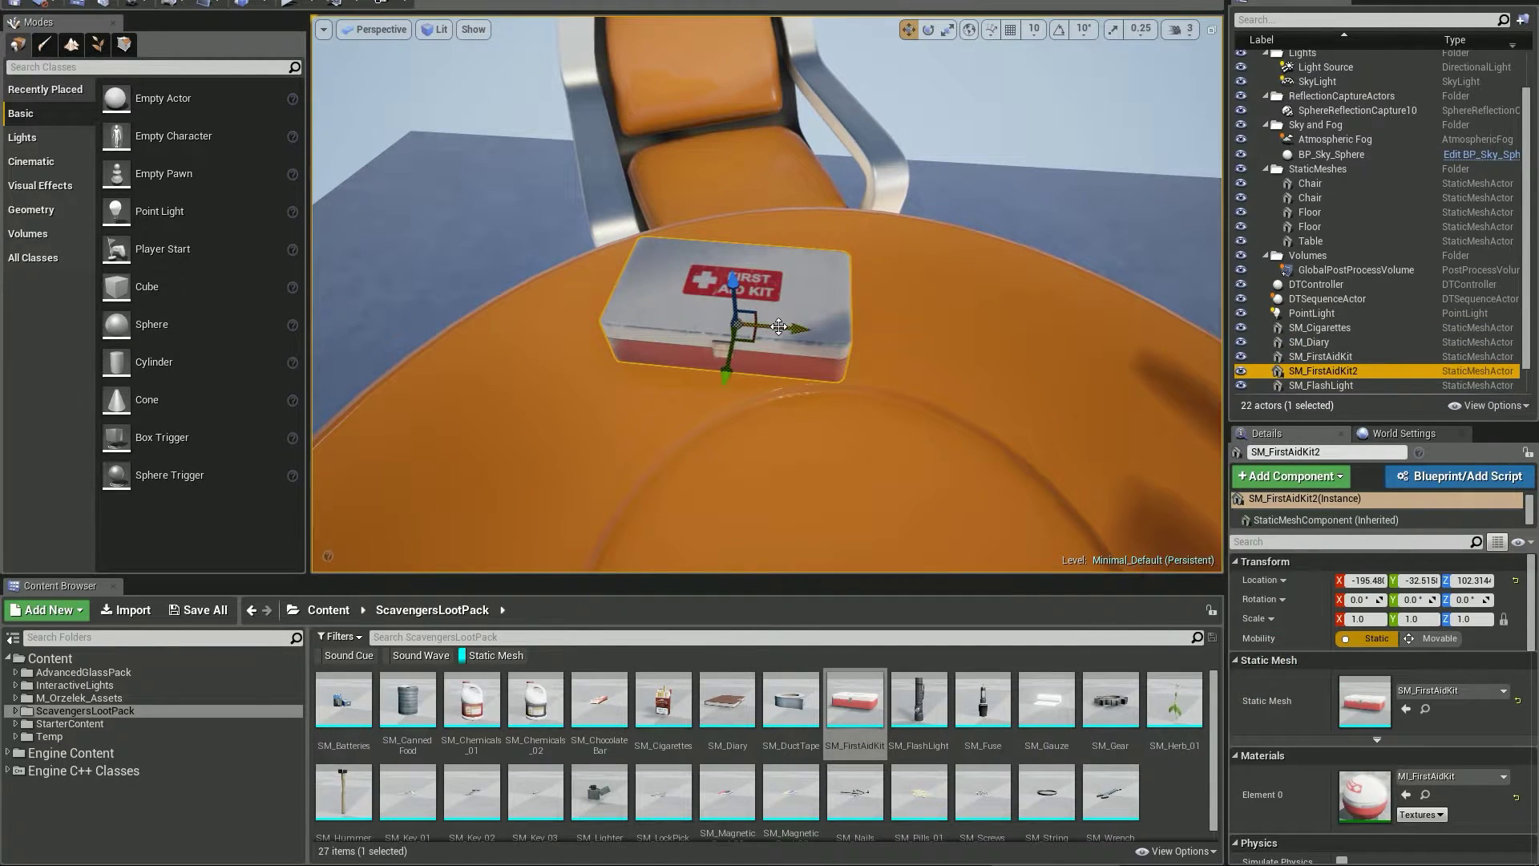
Try to position the duplicated first aid kit beside the original by moving it freehand along X, and undo the moves
left_click_drag(779, 326, 1005, 348)
key("ctrl+z")
key("ctrl+e")
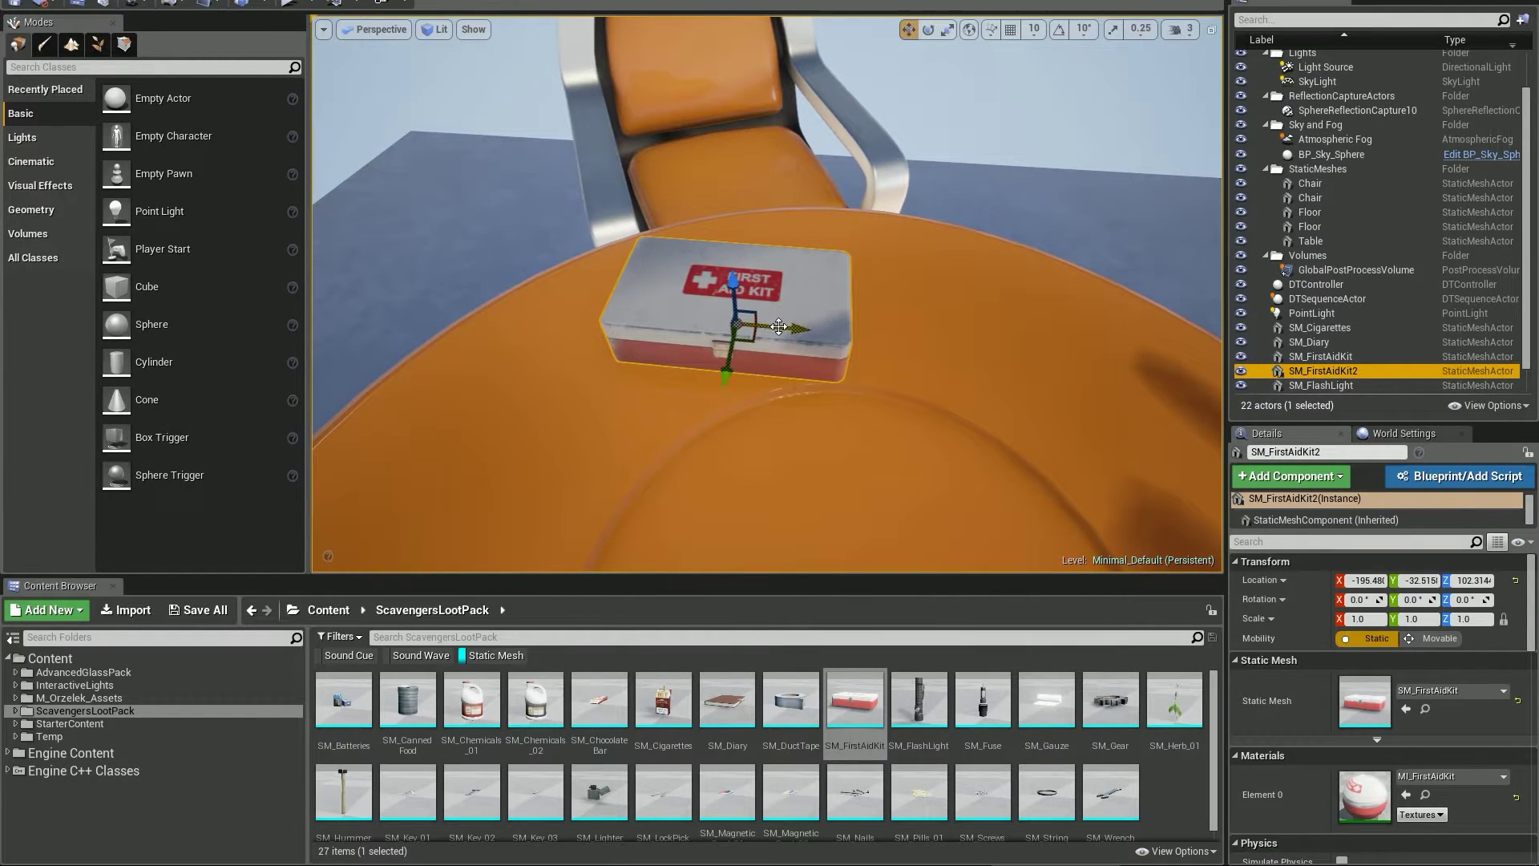
left_click_drag(779, 326, 954, 343)
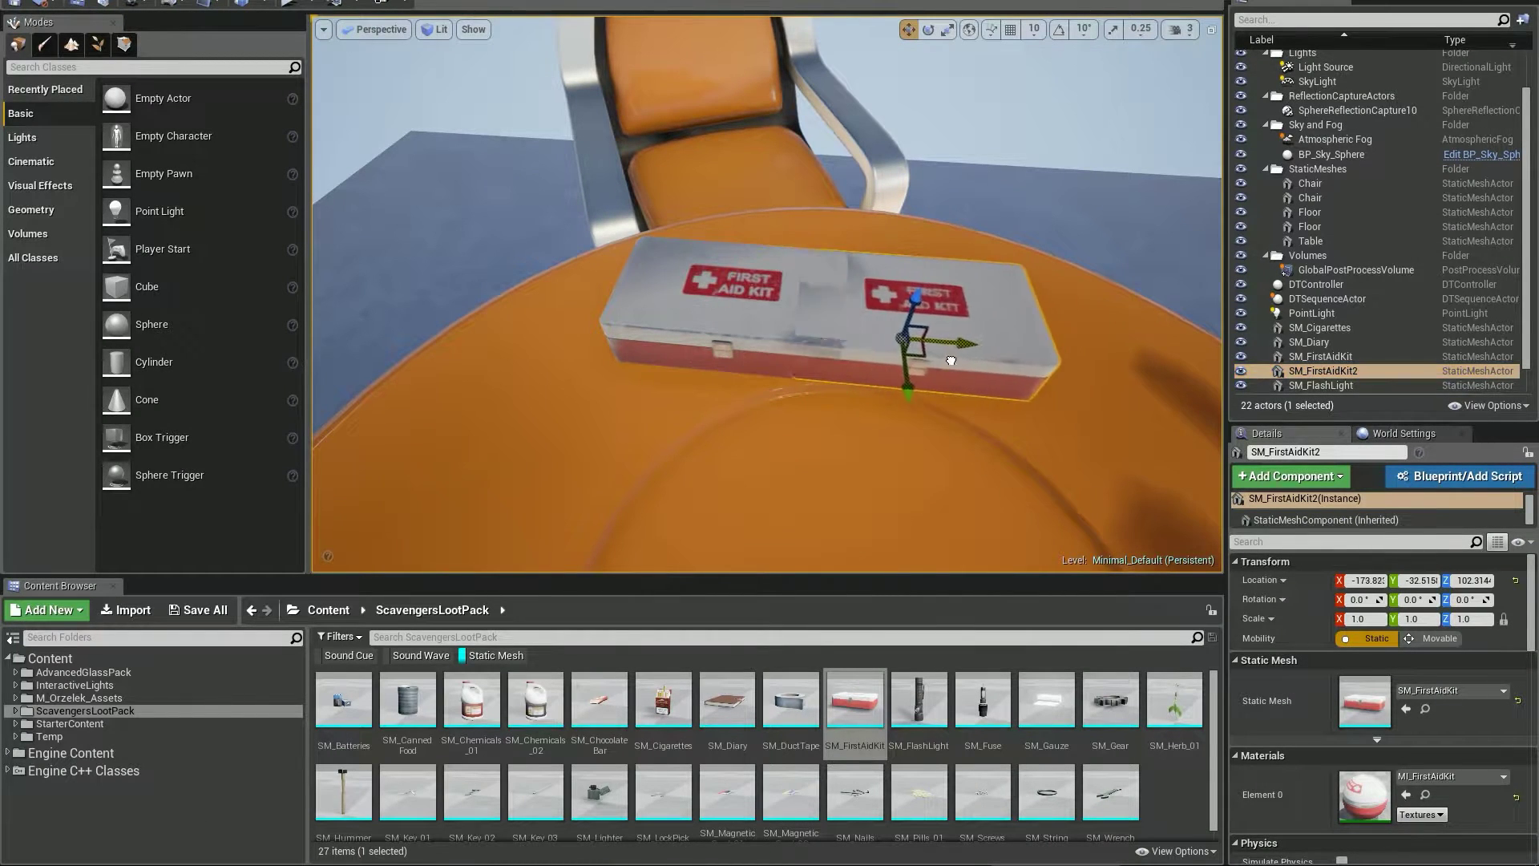
key("ctrl+z")
Try offsetting the duplicated first aid kit by adding 28 to its X location, check the gap between the kits, and undo the offset
left_click(1354, 581)
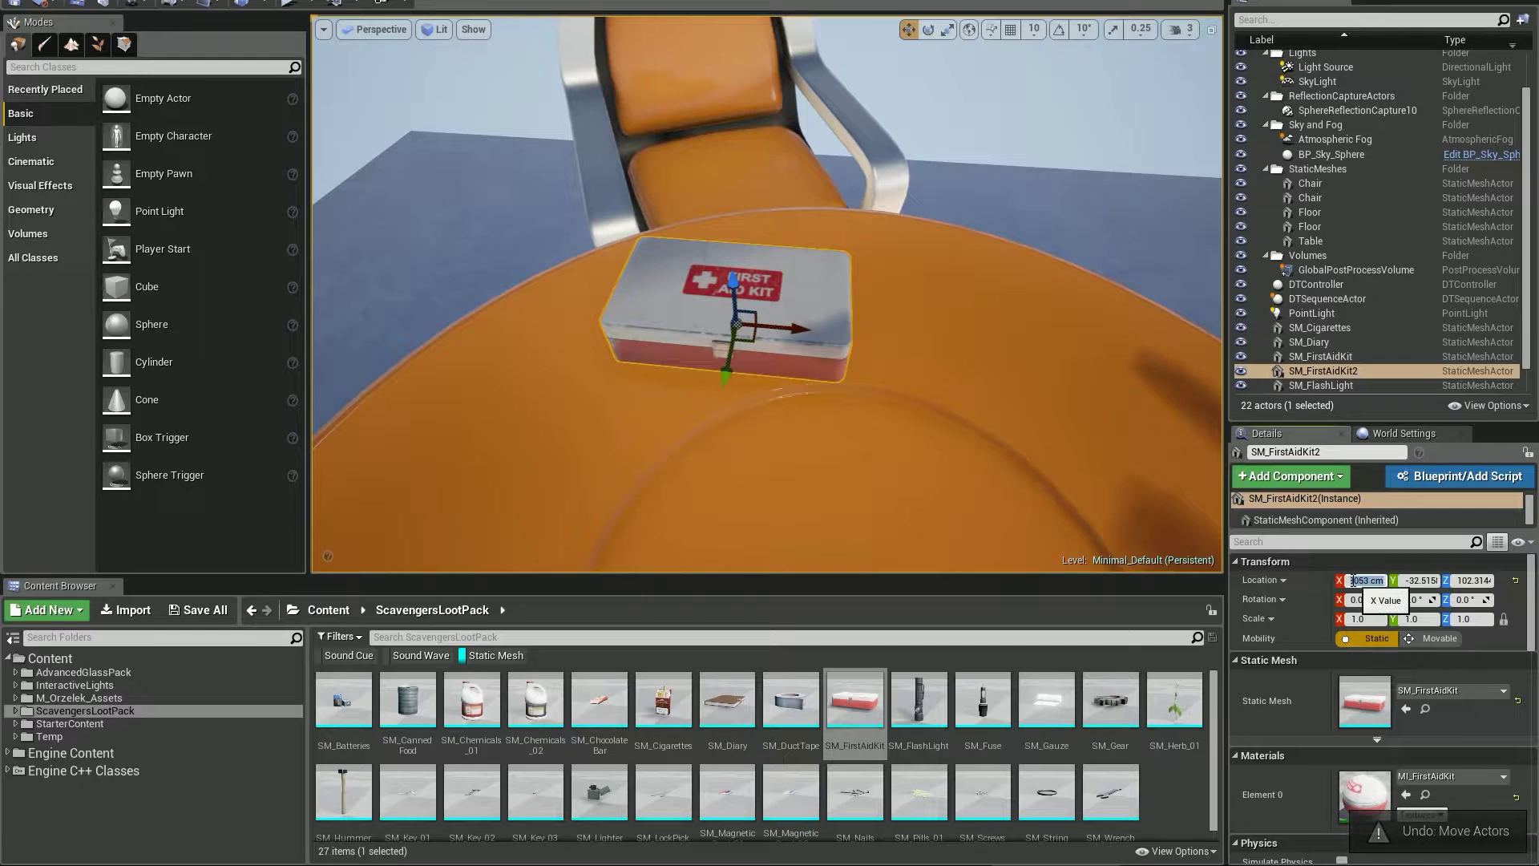
key("End")
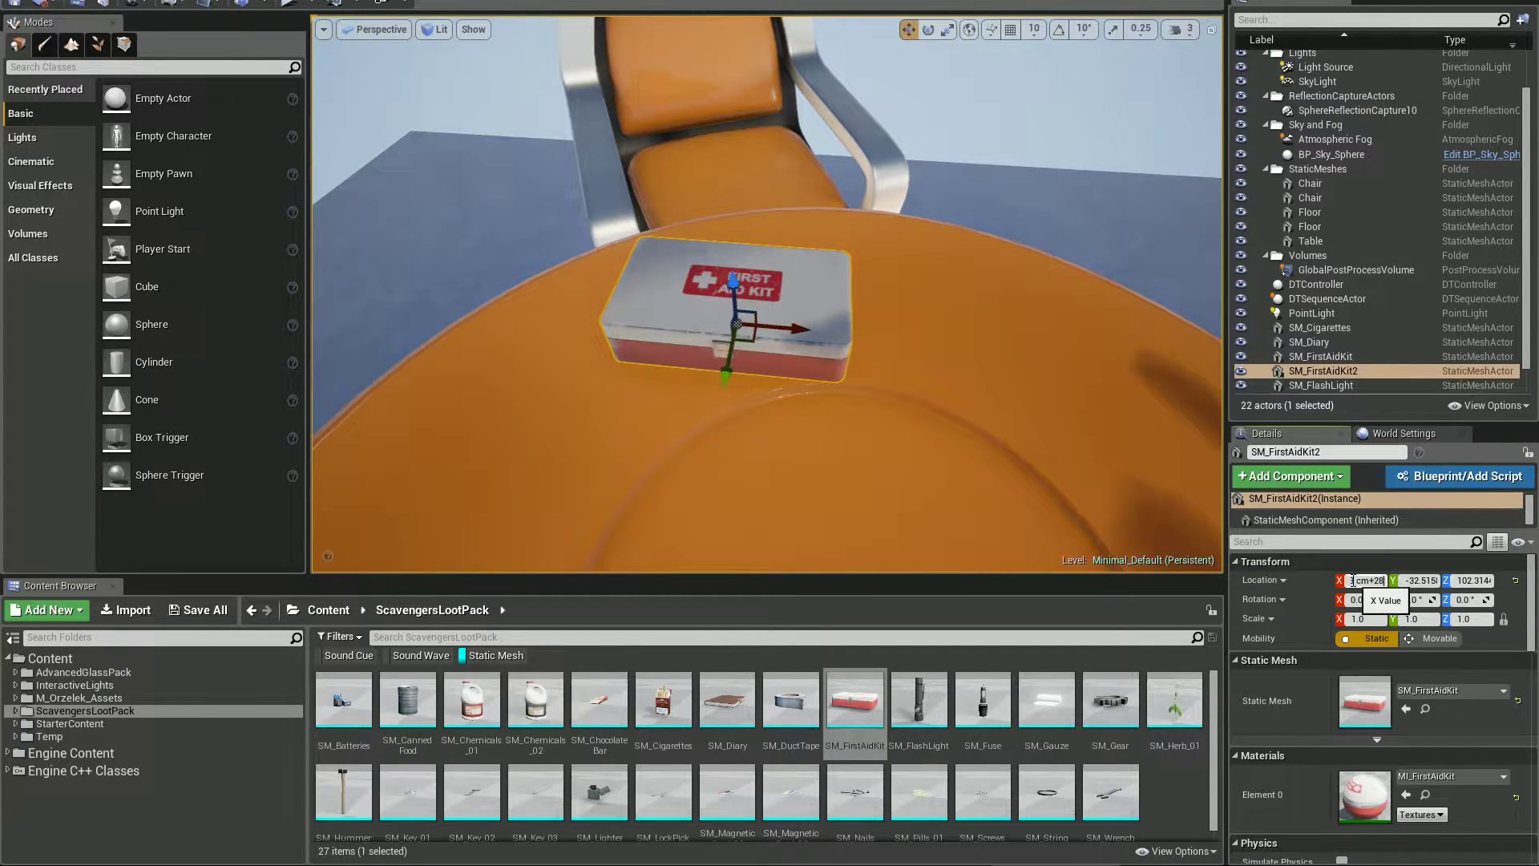
type("+28")
key("Return")
mouse_move(736, 222)
right_mouse_down()
mouse_move(735, 152)
mouse_move(735, 188)
mouse_move(714, 188)
mouse_move(742, 223)
right_mouse_up()
scroll(775, 220, "down", 3)
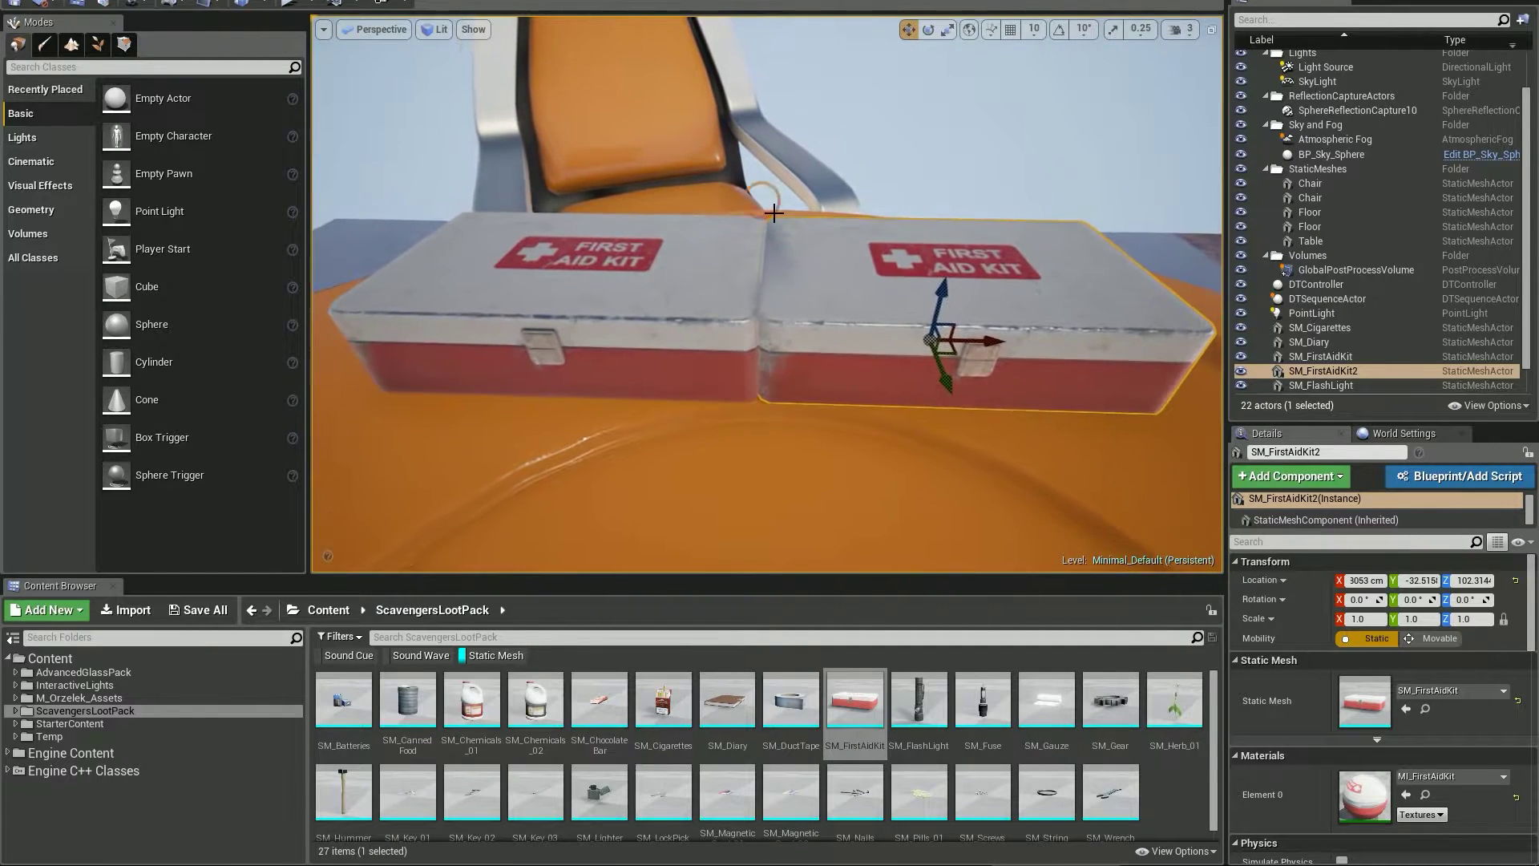
key("Escape")
left_click(847, 273)
scroll(1010, 409, "down", 5)
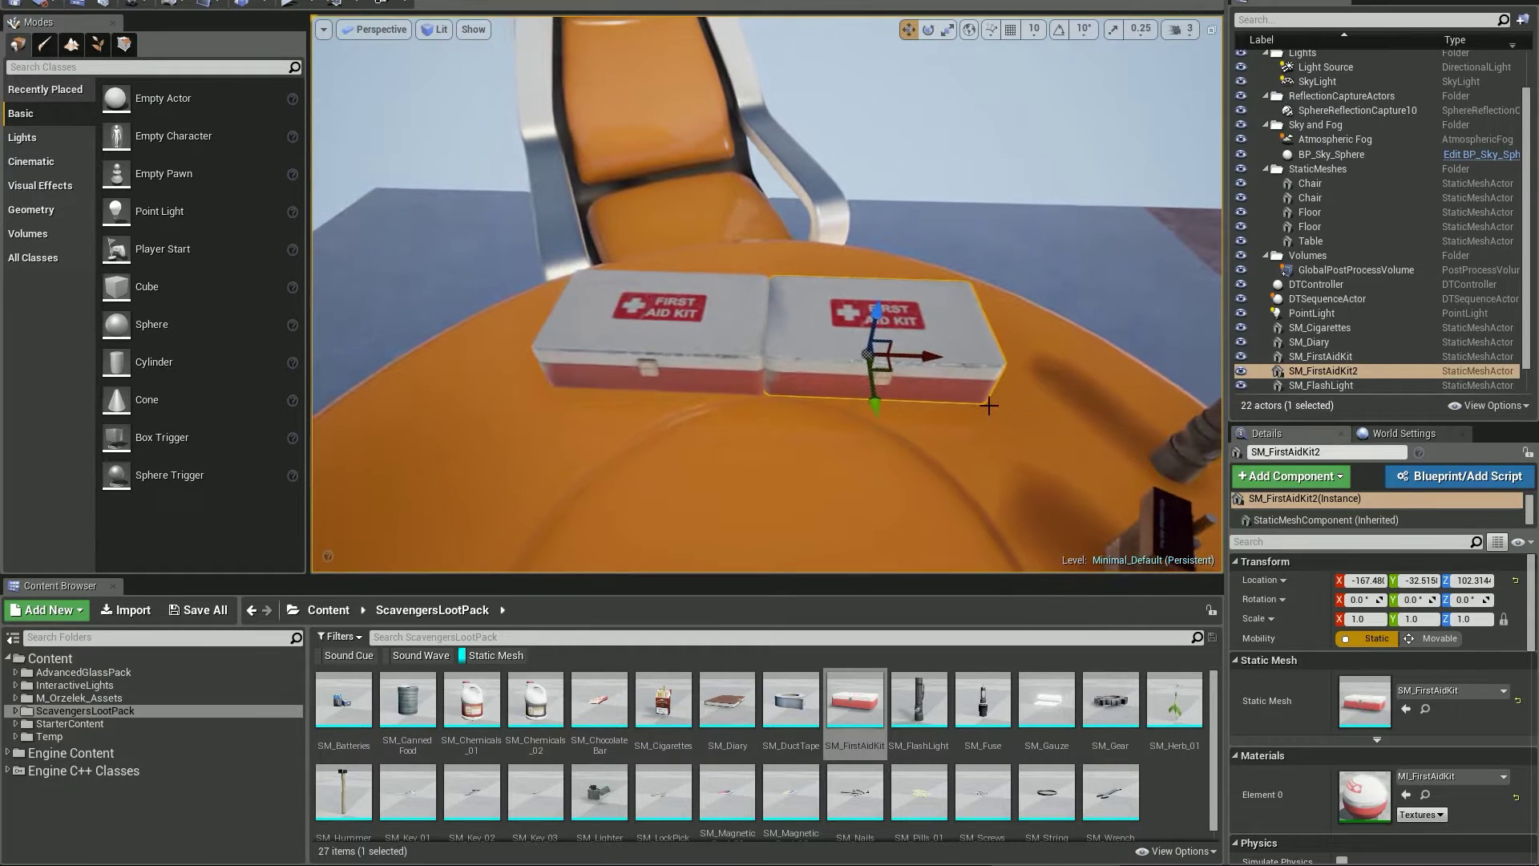
key("ctrl+z")
key("ctrl+z")
key("ctrl+z")
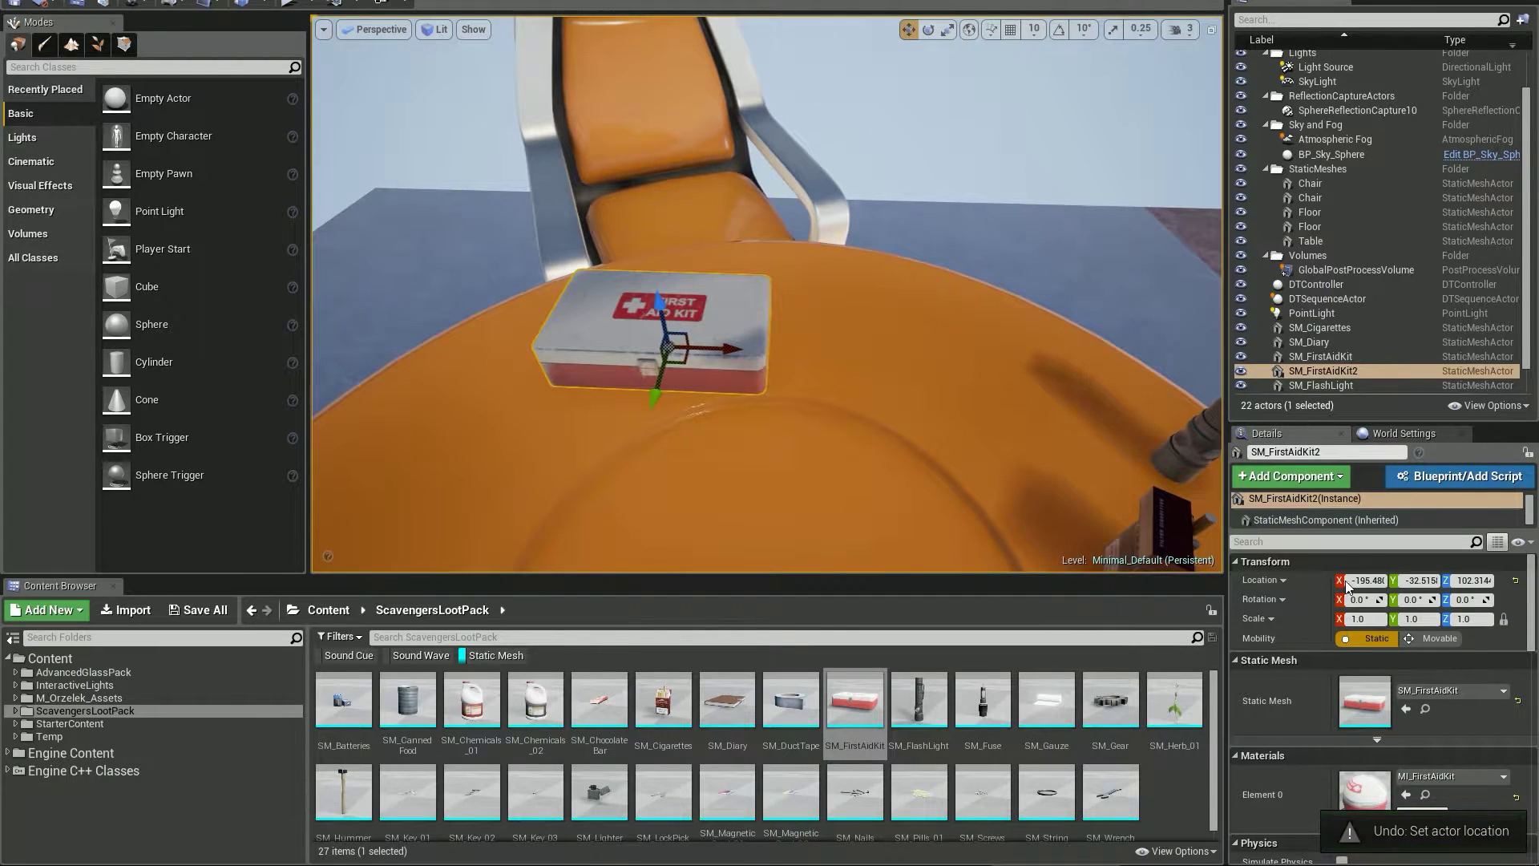
Offset the duplicated first aid kit along X by adding 28 plus 0.5 to its current X location
left_click(1360, 580)
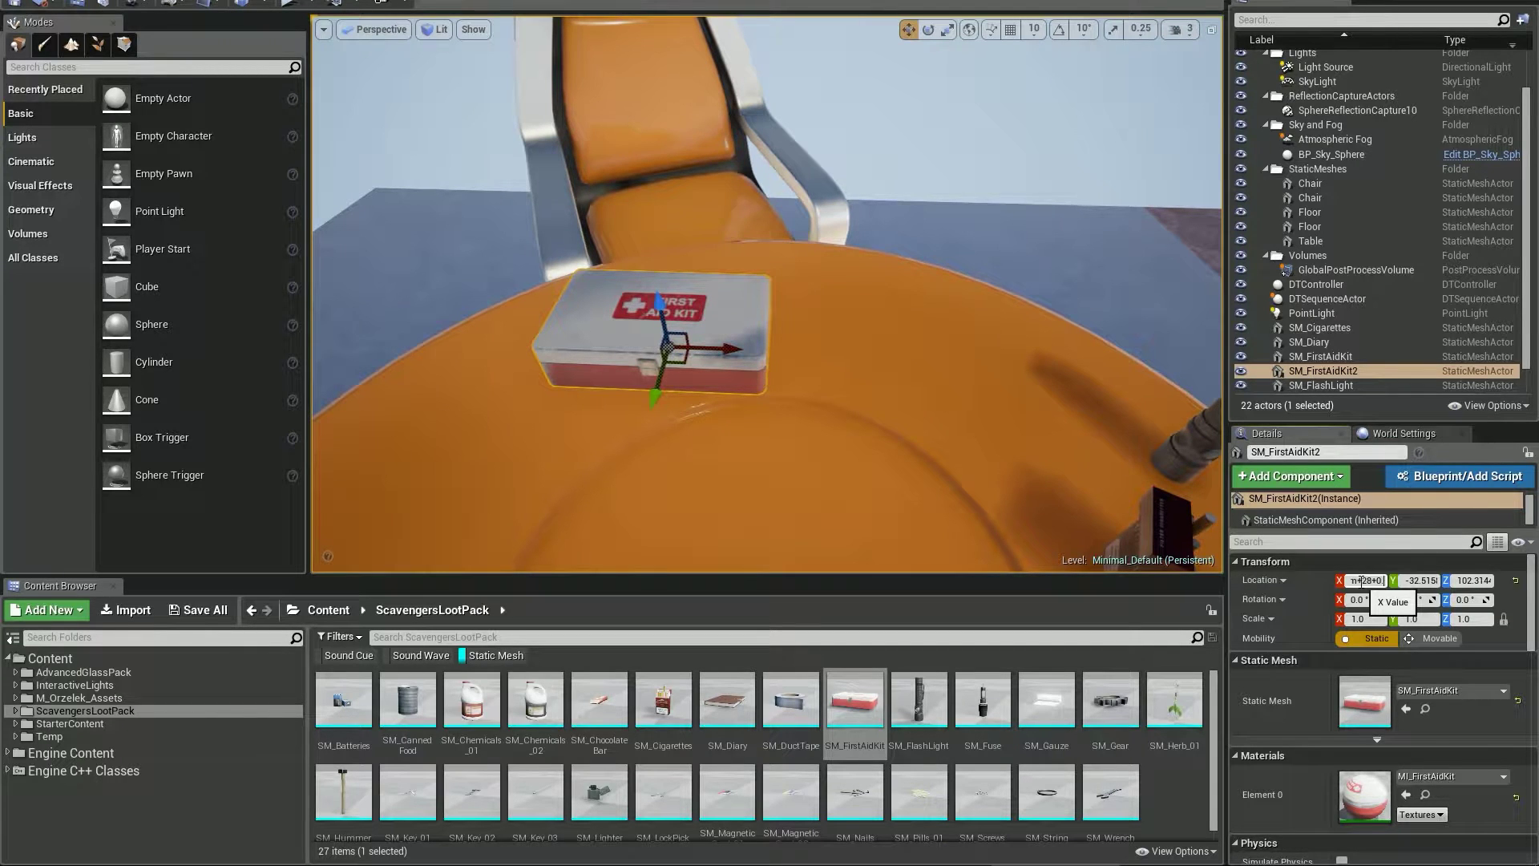
key("Return")
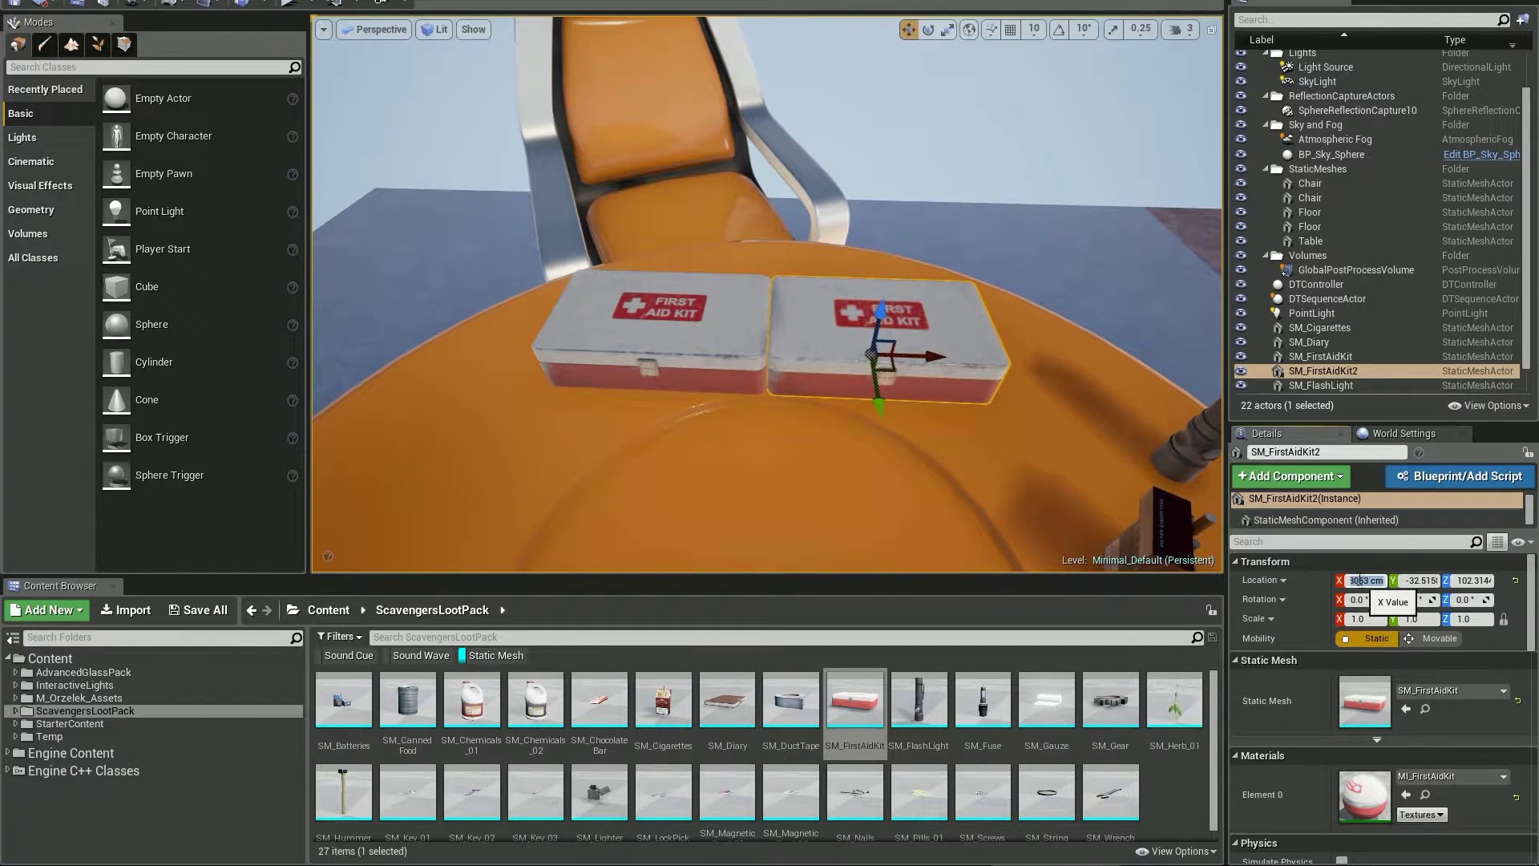
mouse_move(1067, 449)
right_mouse_down()
mouse_move(1061, 409)
mouse_move(1098, 441)
mouse_move(1108, 429)
mouse_move(1089, 436)
right_mouse_up()
key("Escape")
Open the Delta Transform dialog for the second first aid kit and cancel it without entering an offset
key("w")
key("s")
key("s")
right_click(798, 377)
mouse_move(932, 761)
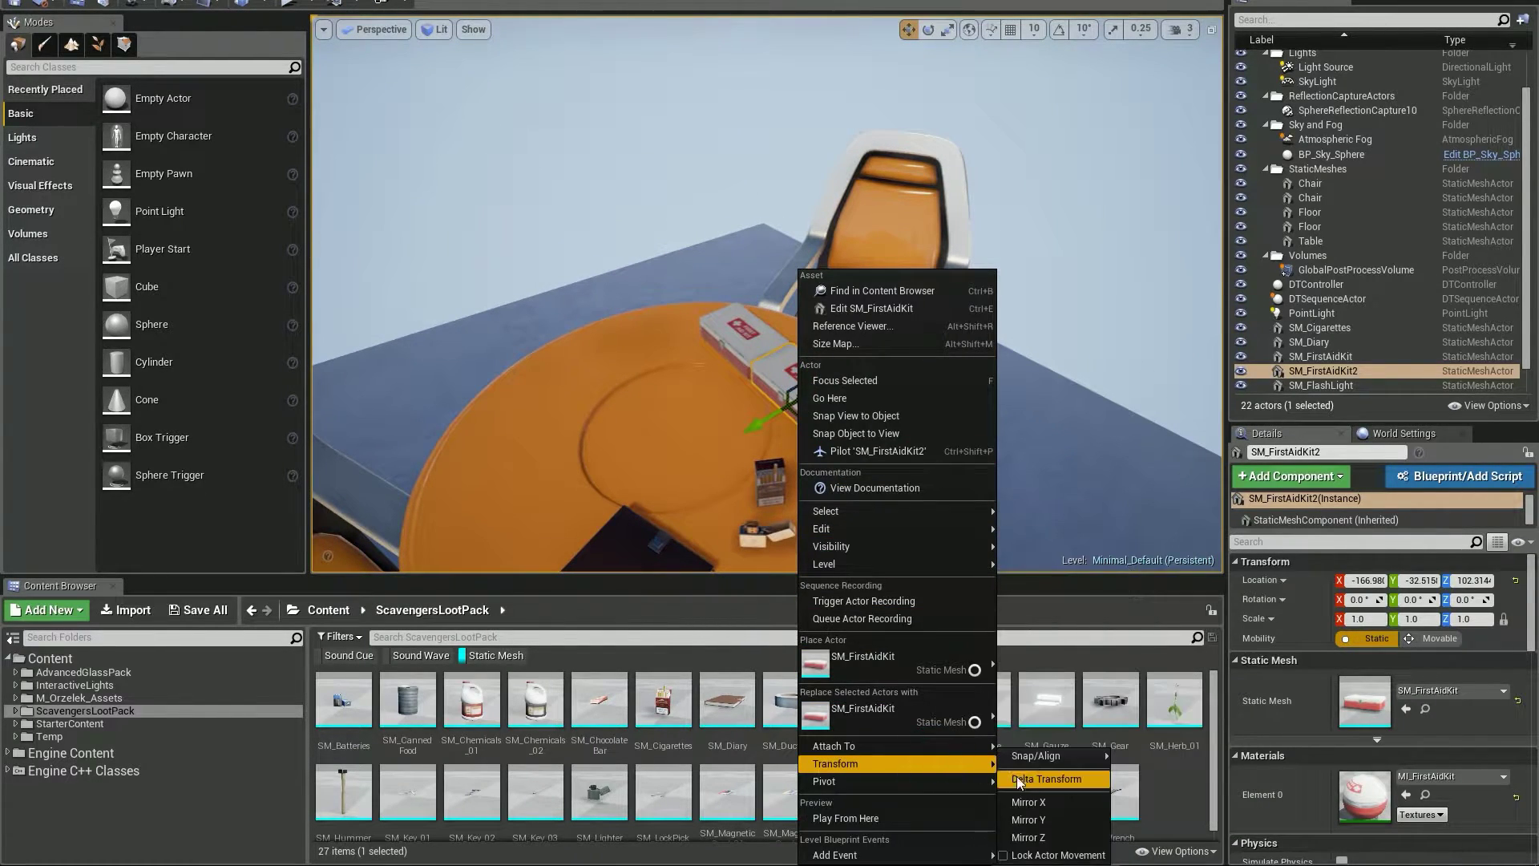
left_click(1031, 779)
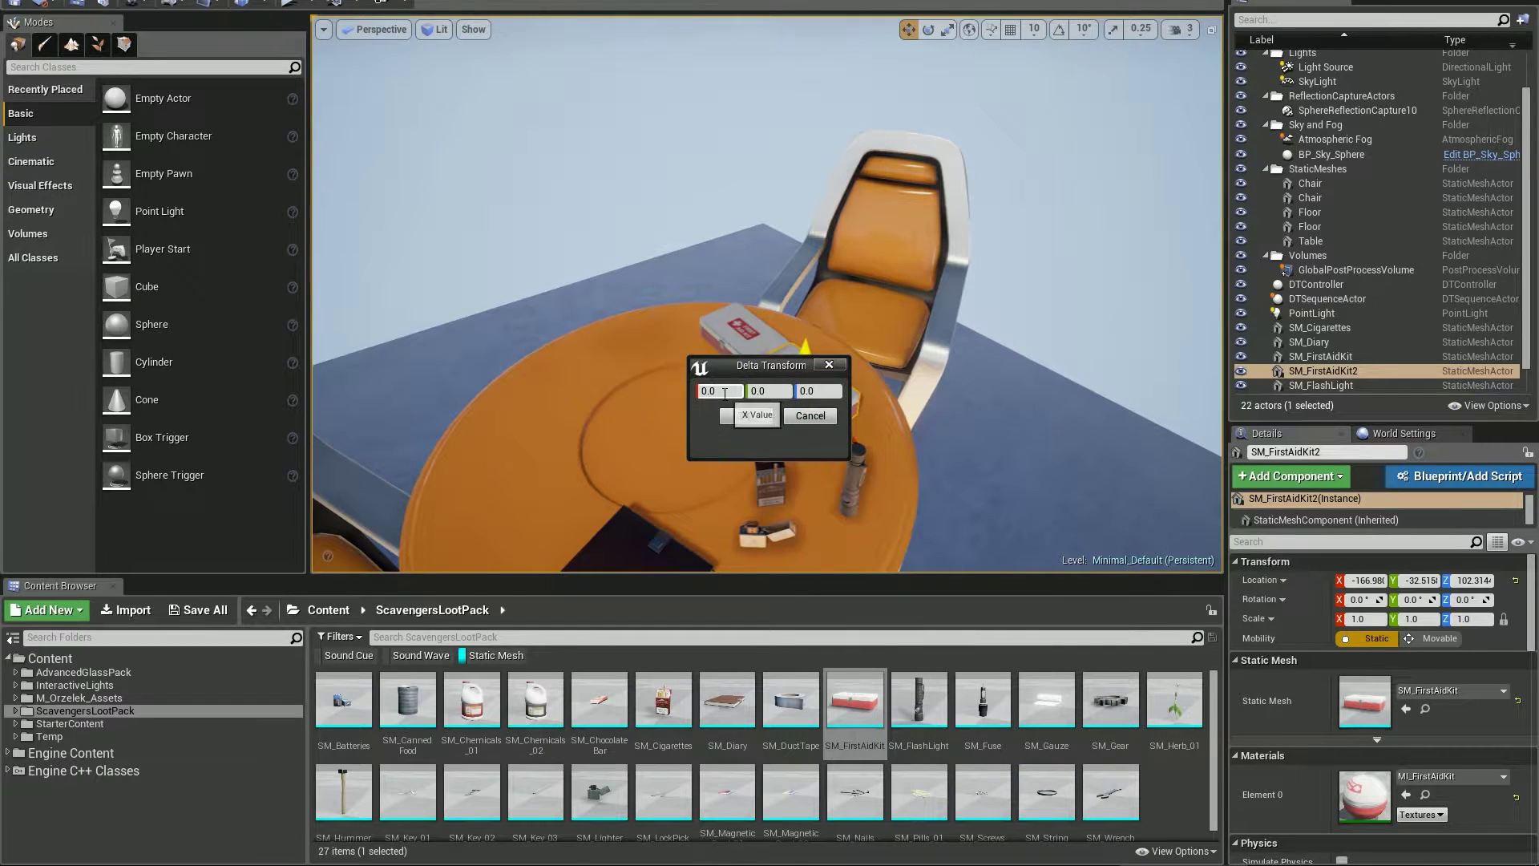
left_click_drag(726, 368, 732, 363)
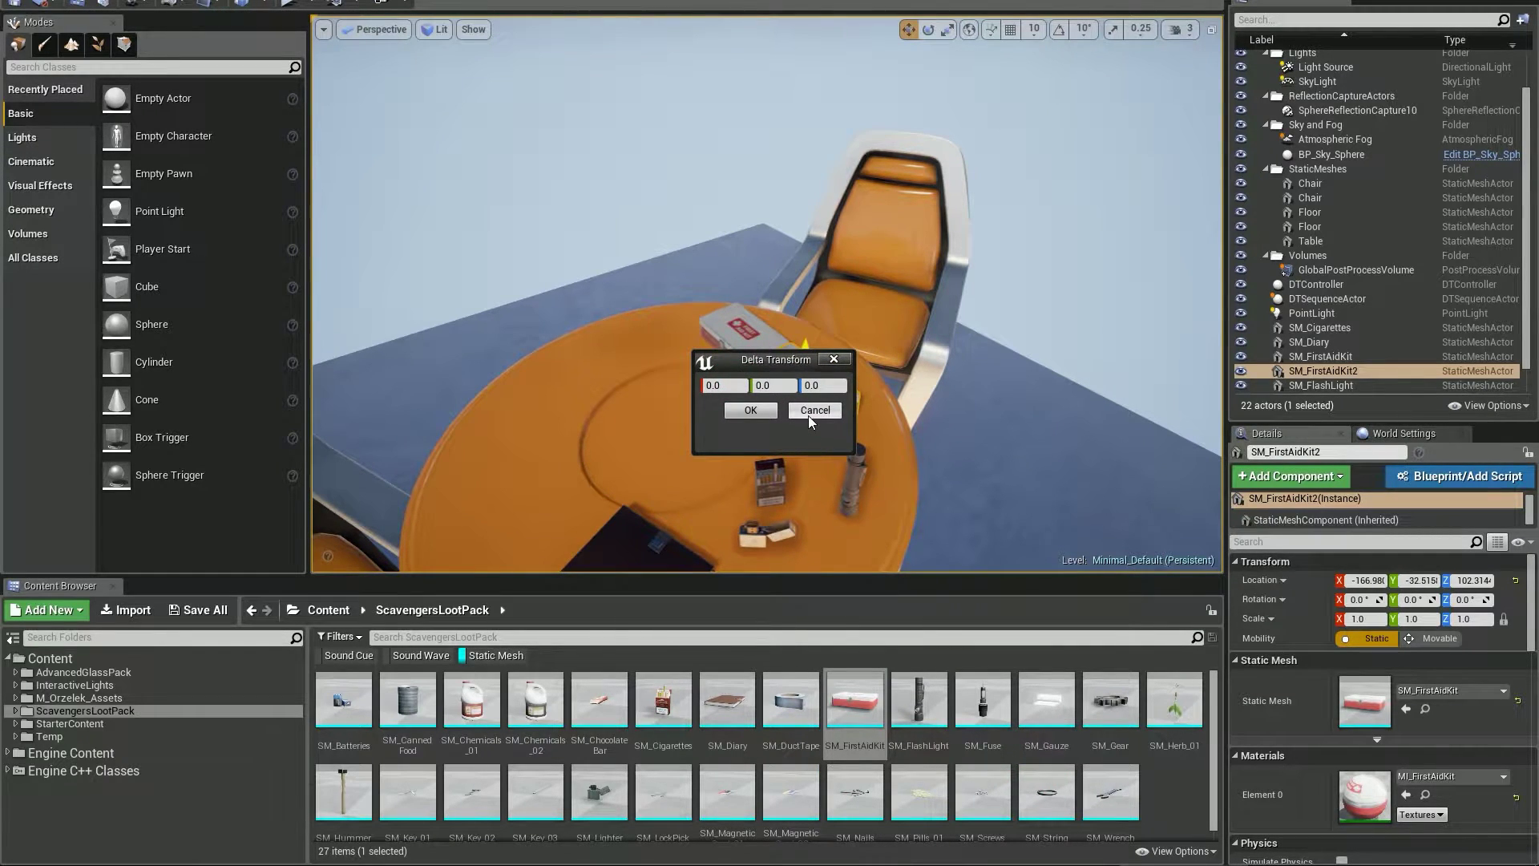
left_click(813, 412)
Try to add a shared X offset to the second first aid kit, cigarettes, flashlight and lighter selected together
key("s")
right_click_drag(902, 430, 902, 429)
left_click(776, 457, "ctrl")
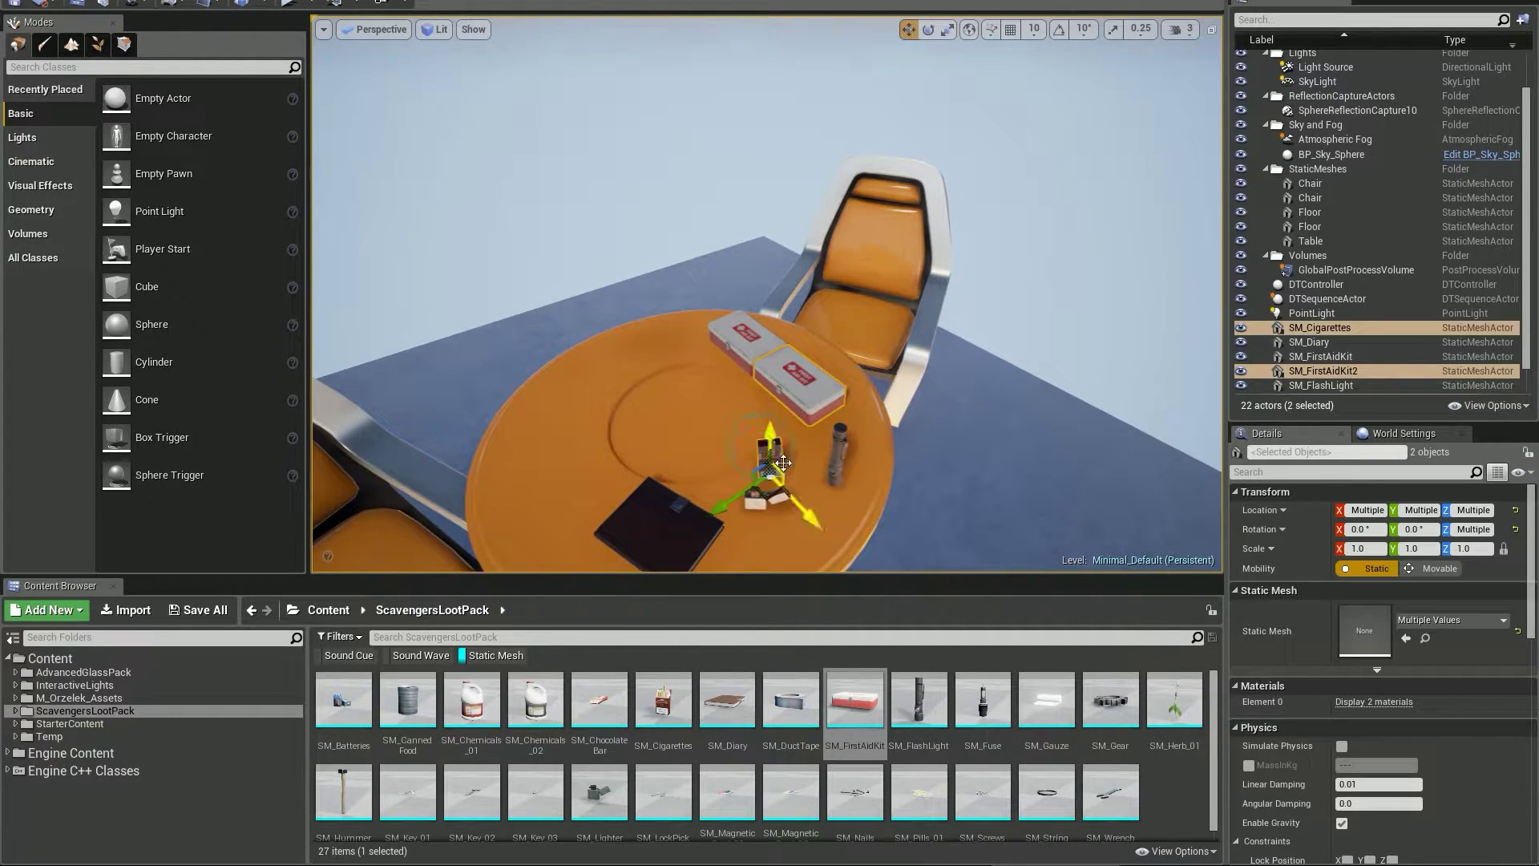
left_click(838, 457, "ctrl")
left_click(754, 503, "ctrl")
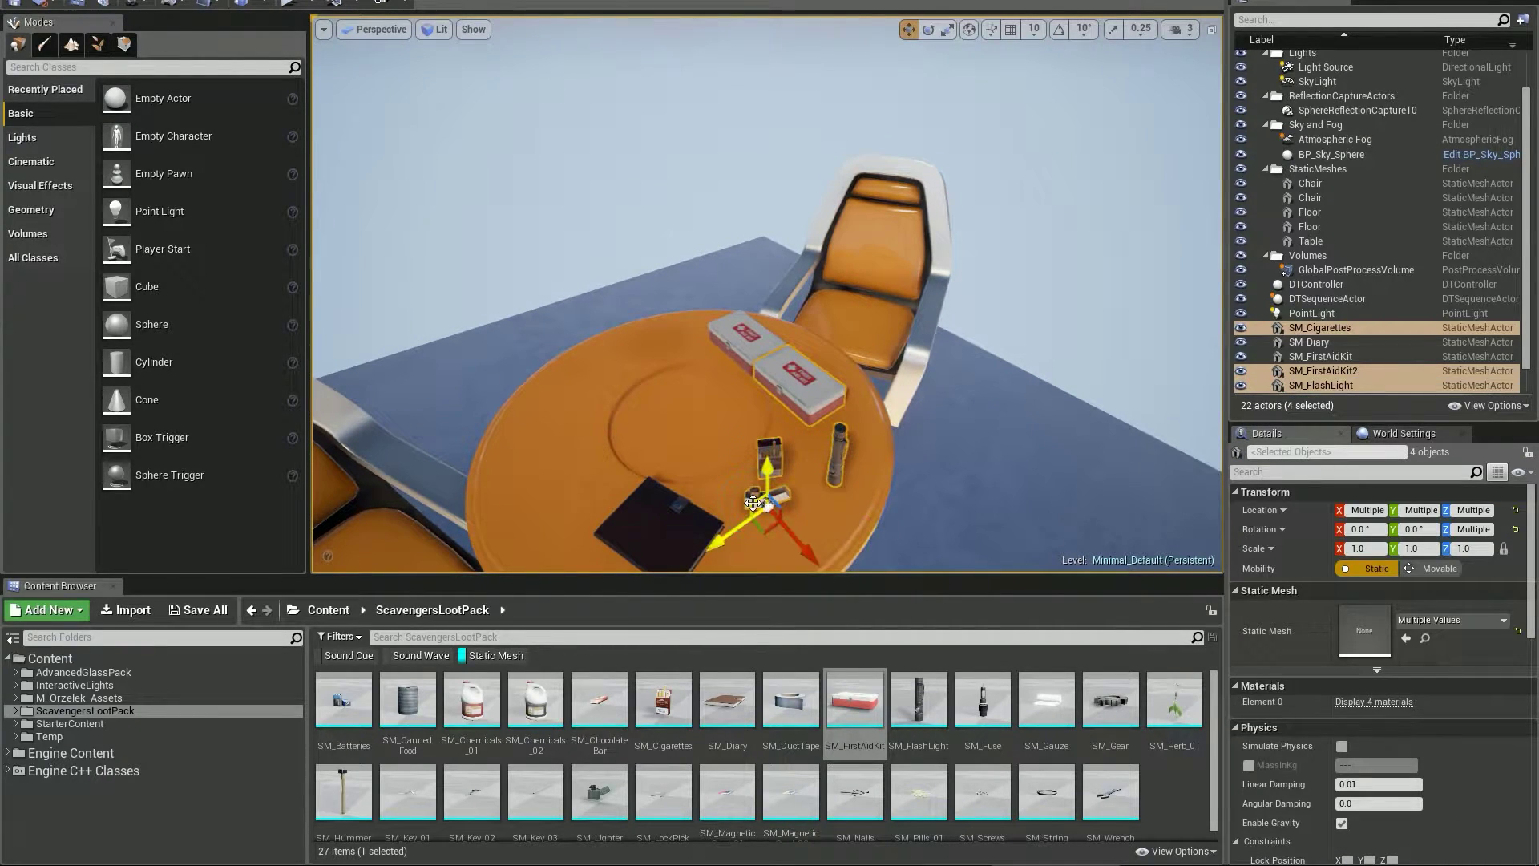
left_click(1367, 510)
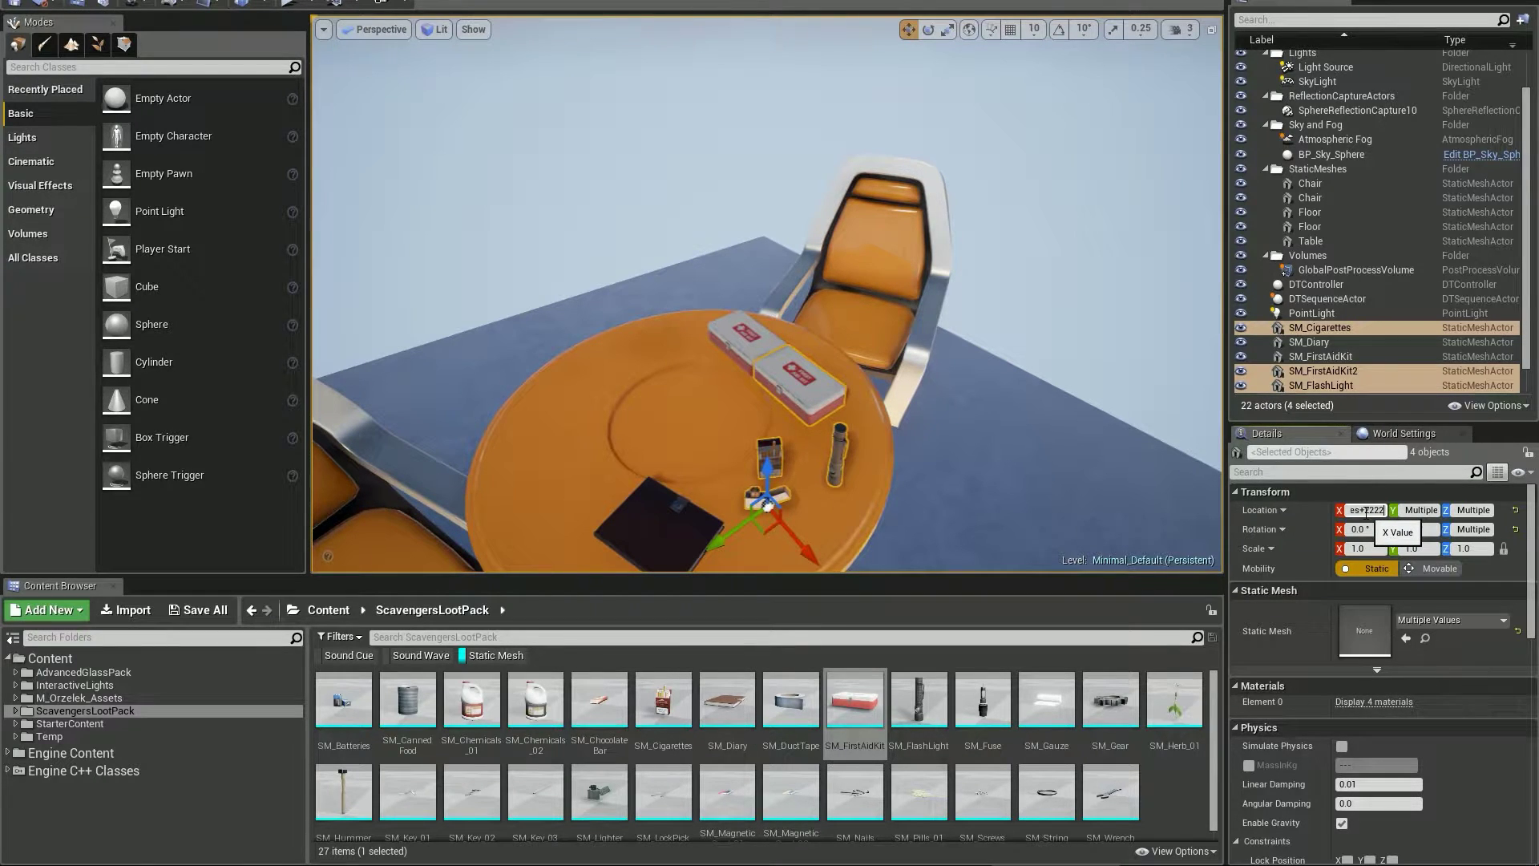
right_click_drag(902, 413, 816, 376)
key("Escape")
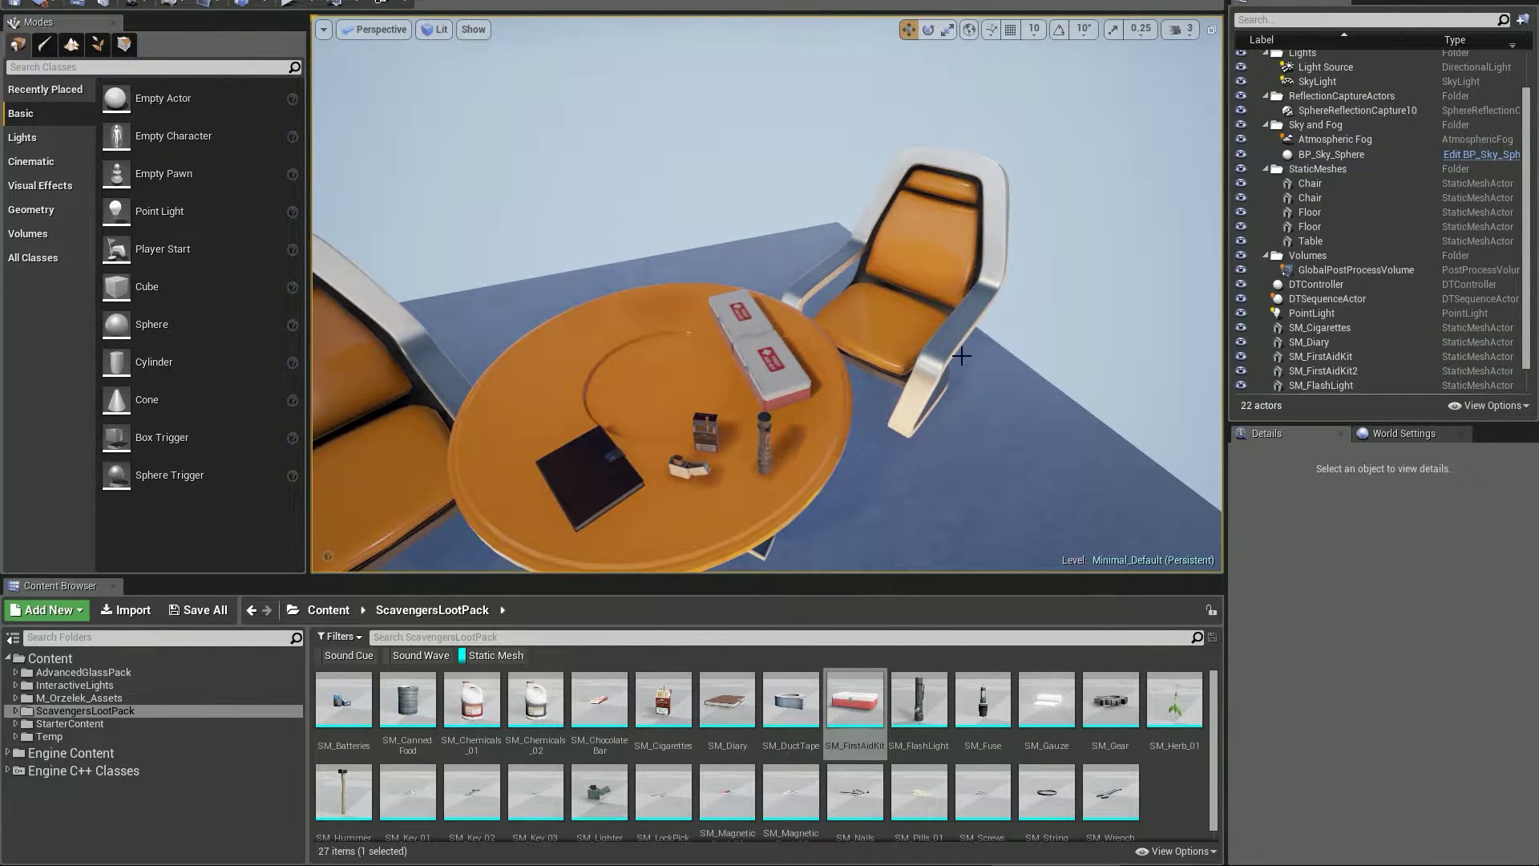
Shrink the chair next to the first aid kits uniformly by dividing its scale of 1.0 by 4, and deselect it
right_click_drag(877, 318, 842, 314)
right_click_drag(722, 327, 716, 327)
left_click(916, 314)
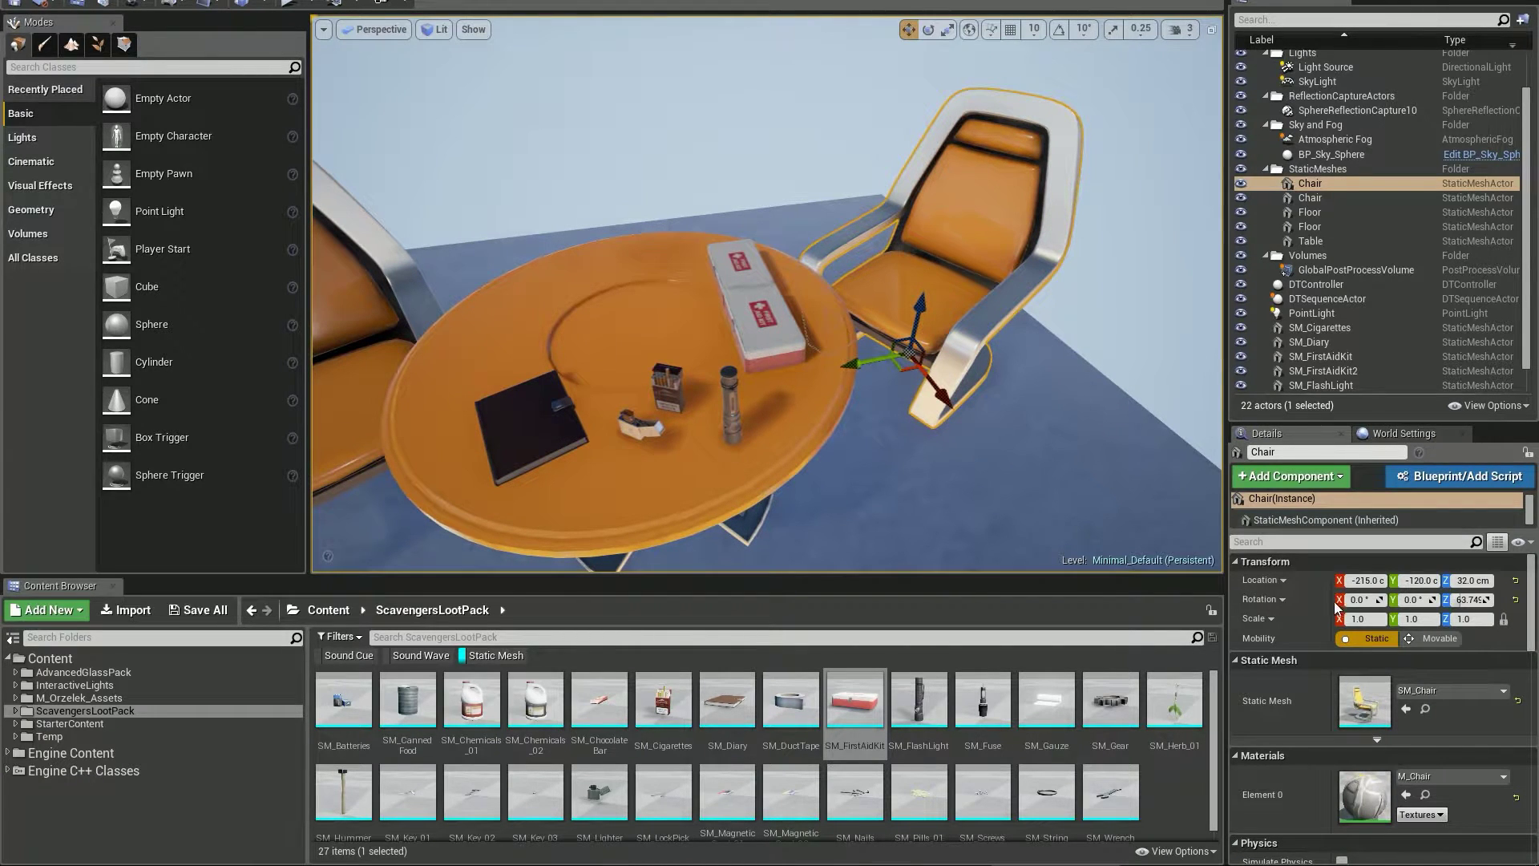
left_click(1367, 619)
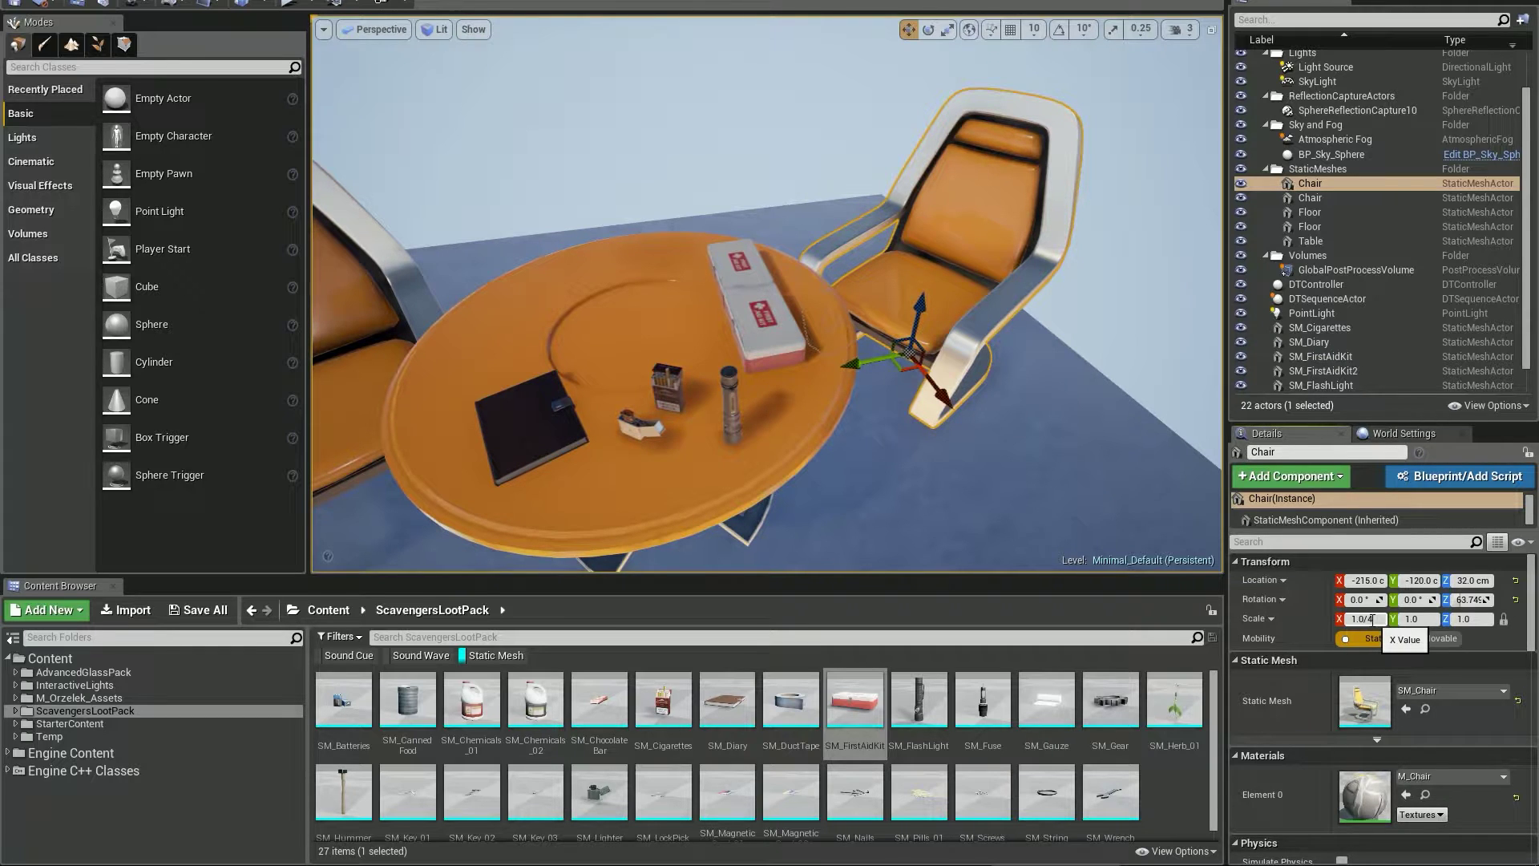
key("Return")
right_click_drag(1161, 417, 1177, 416)
key("Escape")
right_click_drag(1026, 337, 1027, 337)
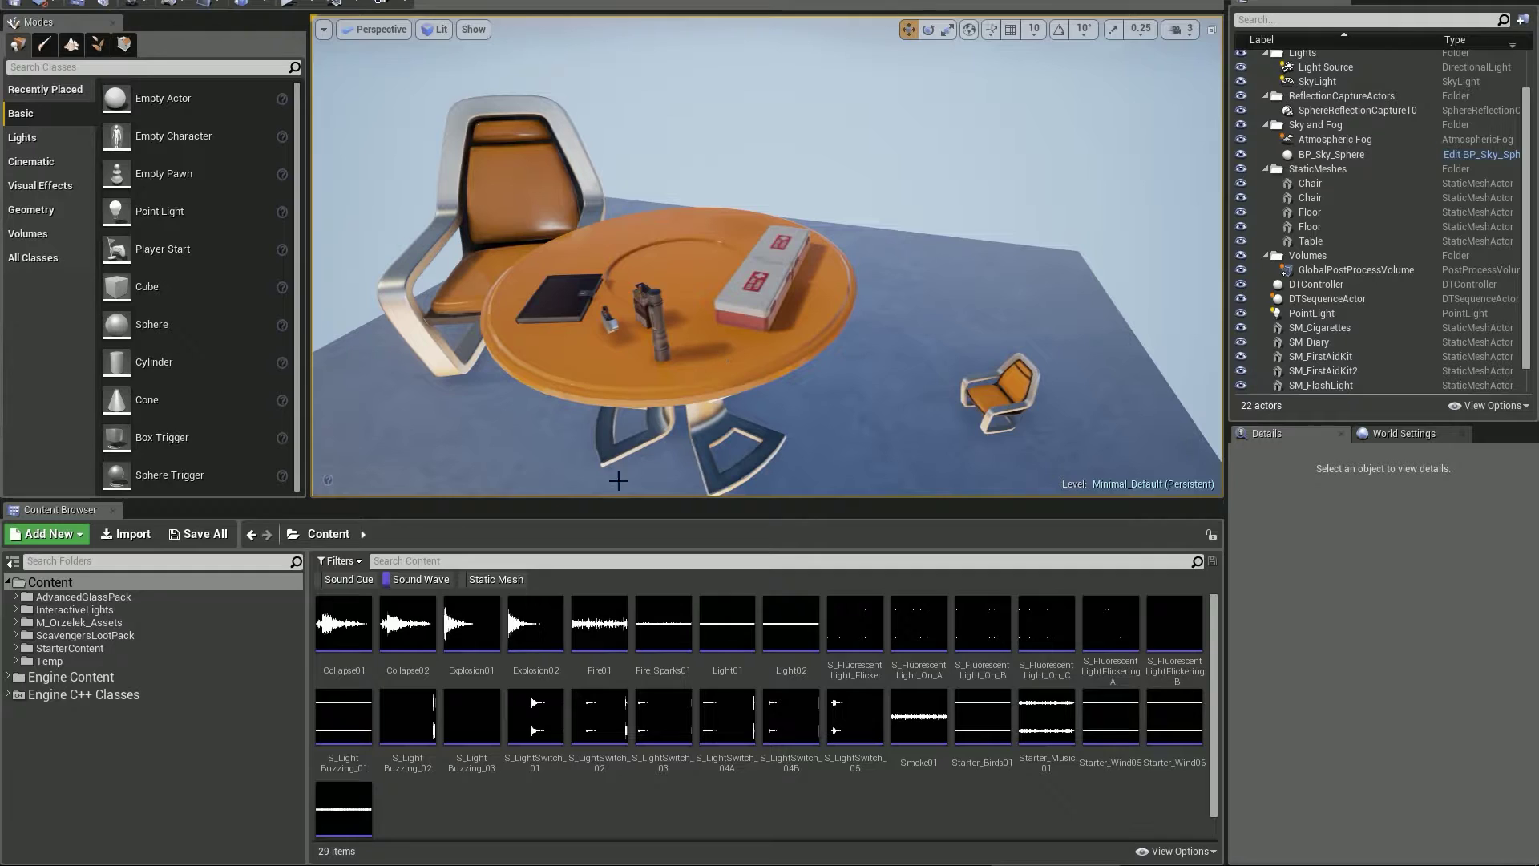
Switch the content filter from Sound Wave to Sound Cue assets and back to Sound Wave only
left_click(396, 582)
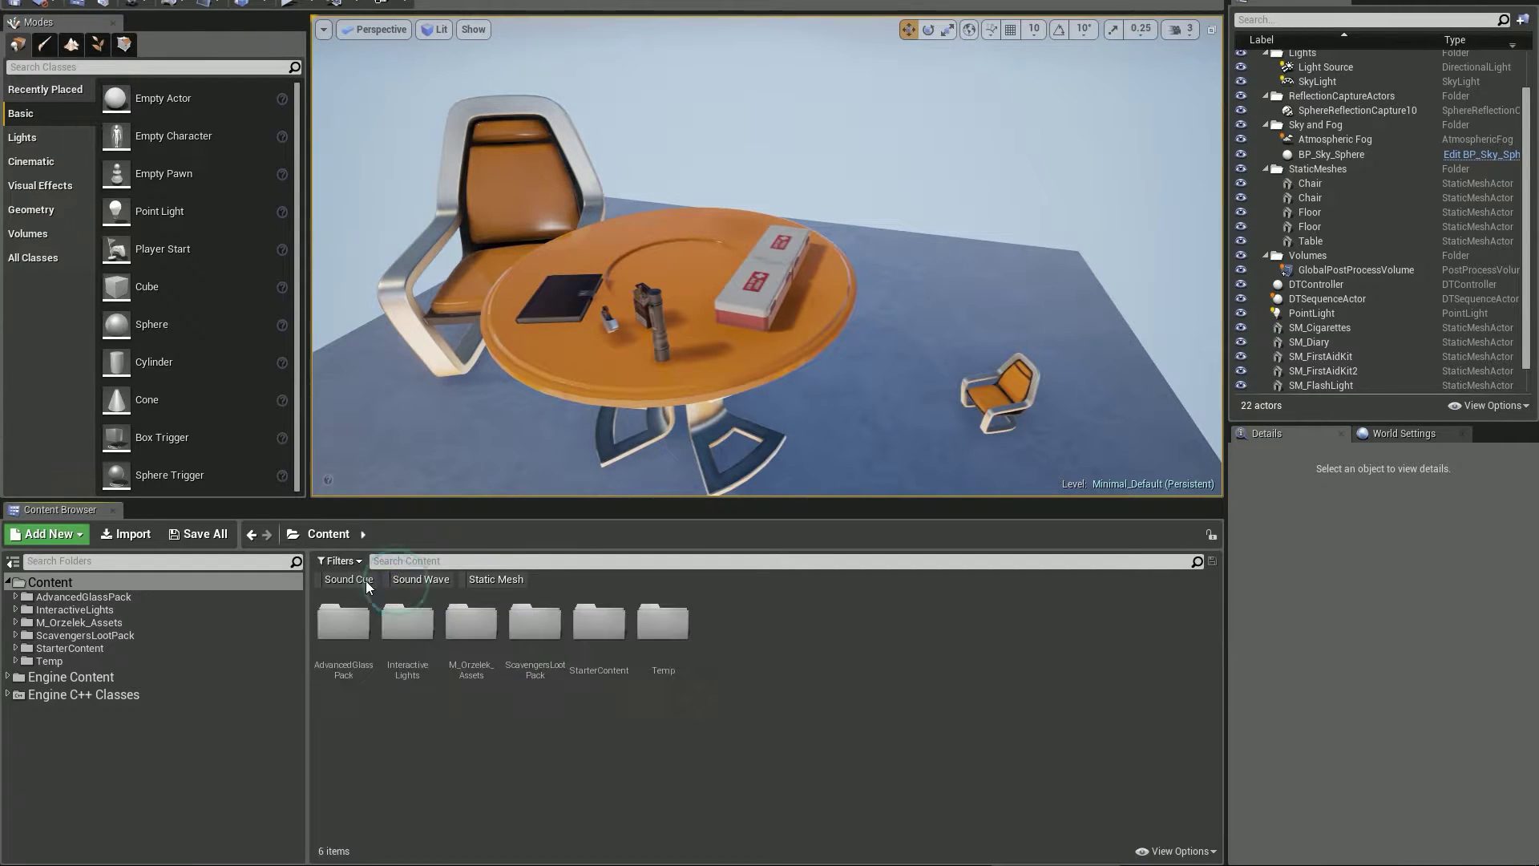
left_click(362, 580)
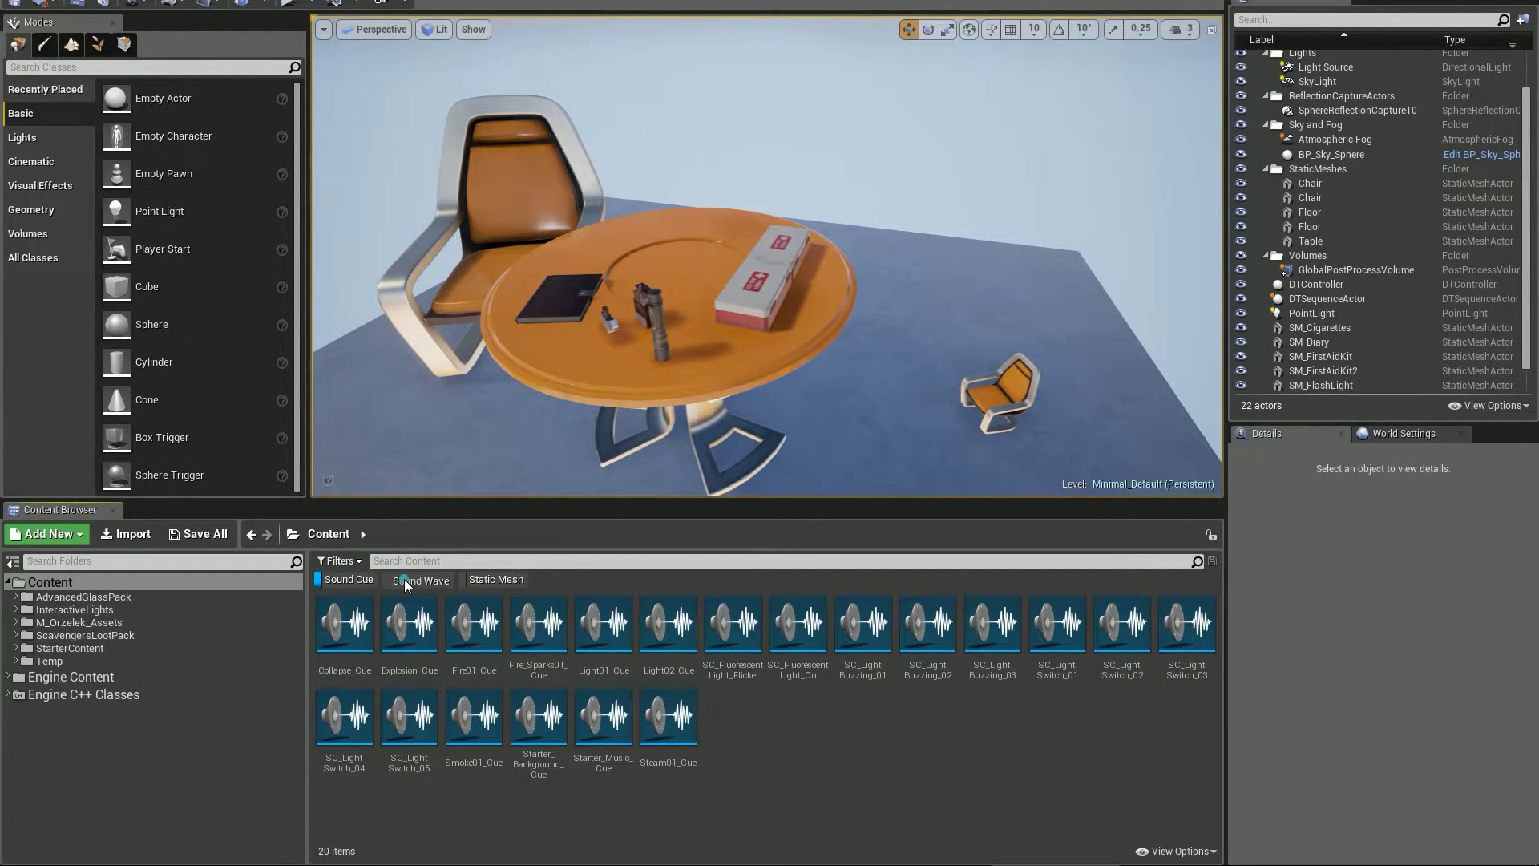
left_click(407, 583)
left_click(373, 581)
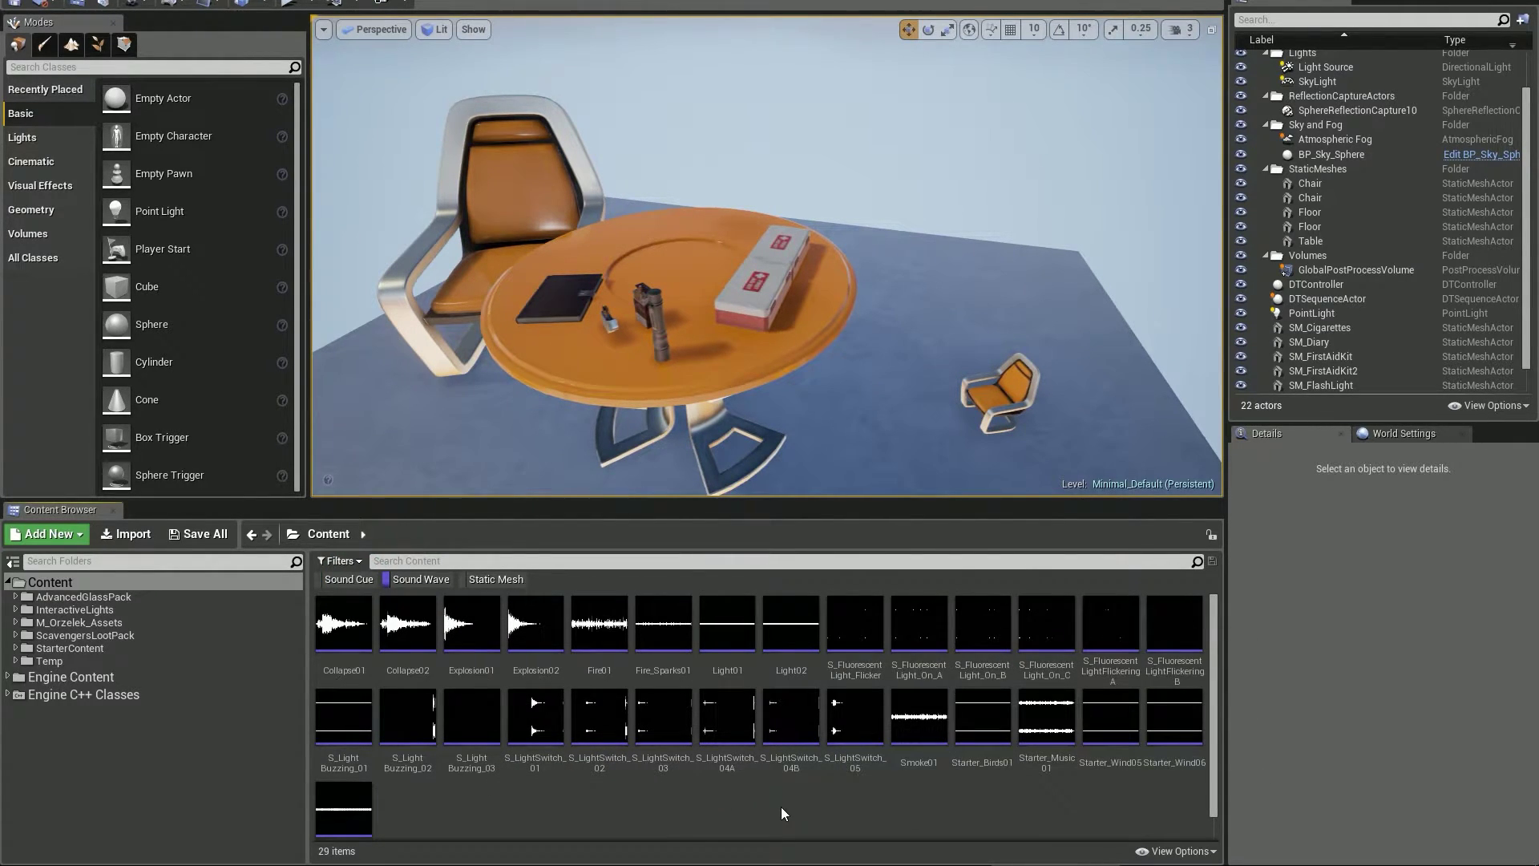
Play the sound waves S_LightSwitch_01, S_LightSwitch_02, S_LightSwitch_03 and S_LightSwitch_04A one after another
right_click(538, 712)
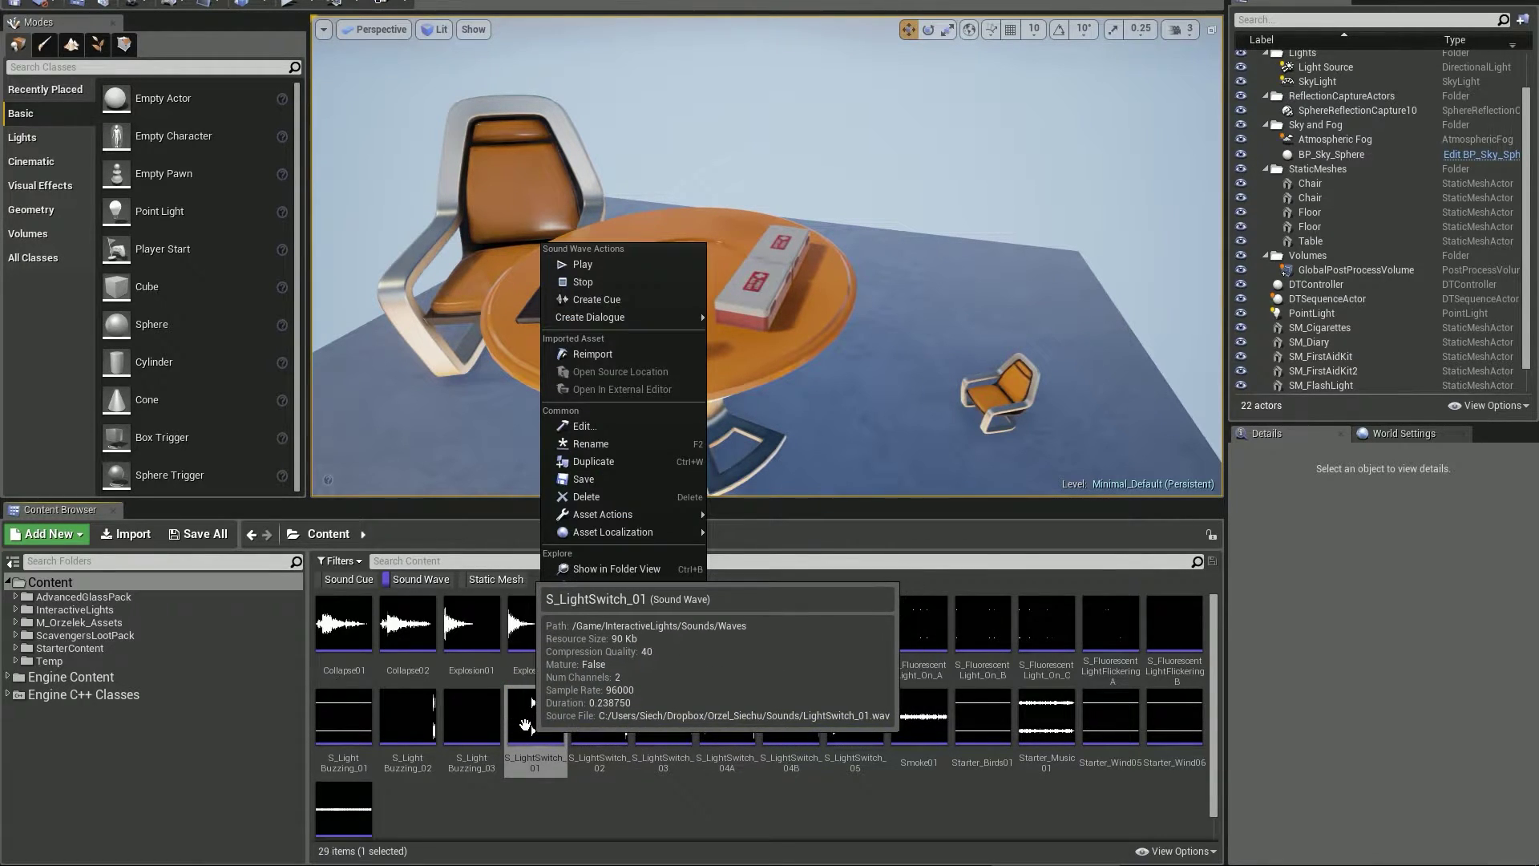
left_click(579, 264)
right_click(614, 714)
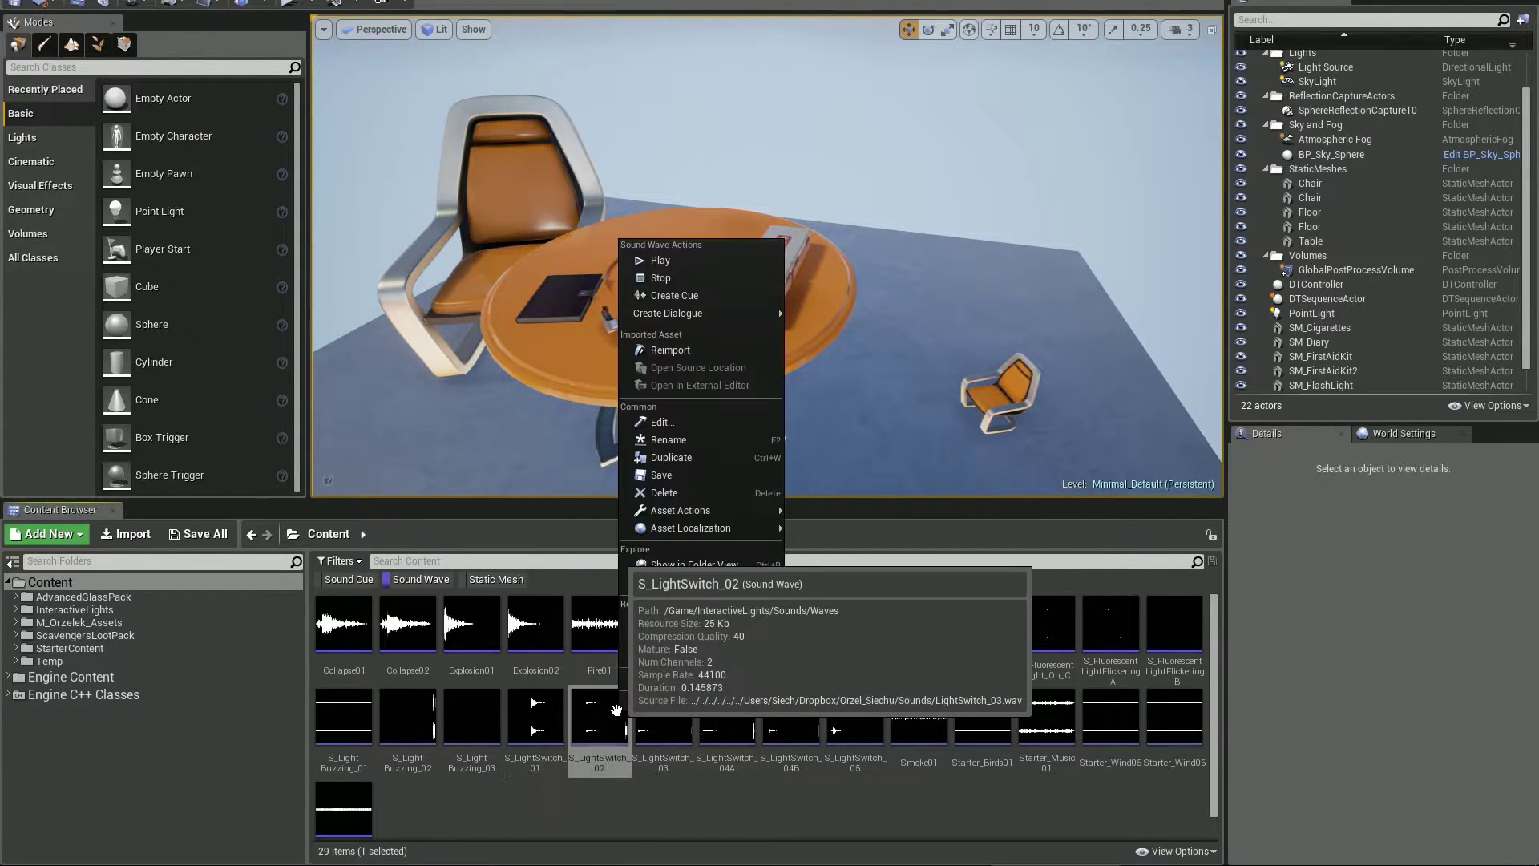
left_click(667, 262)
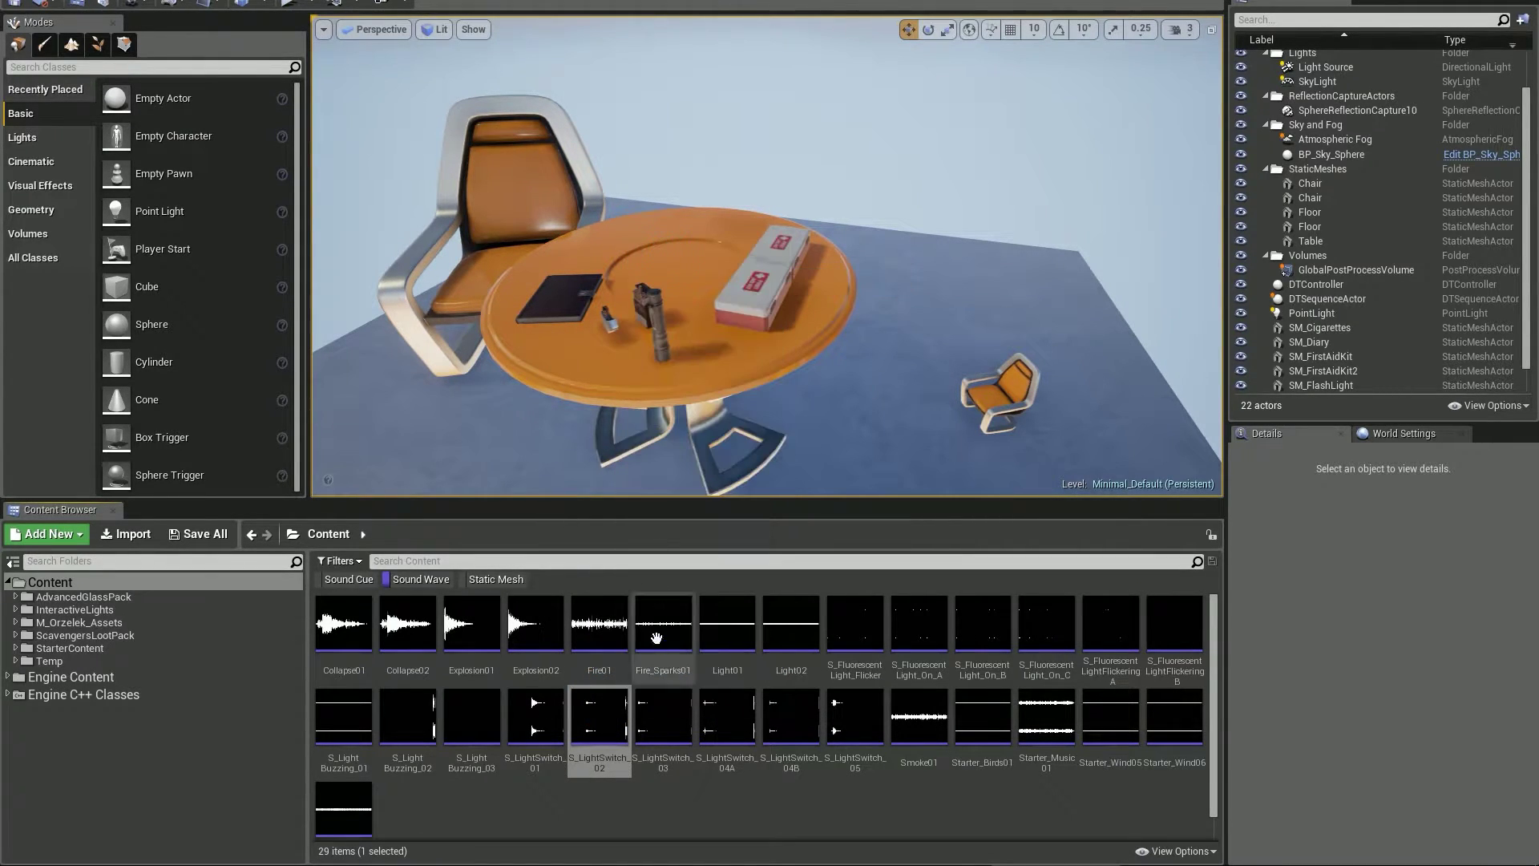
right_click(665, 716)
left_click(696, 271)
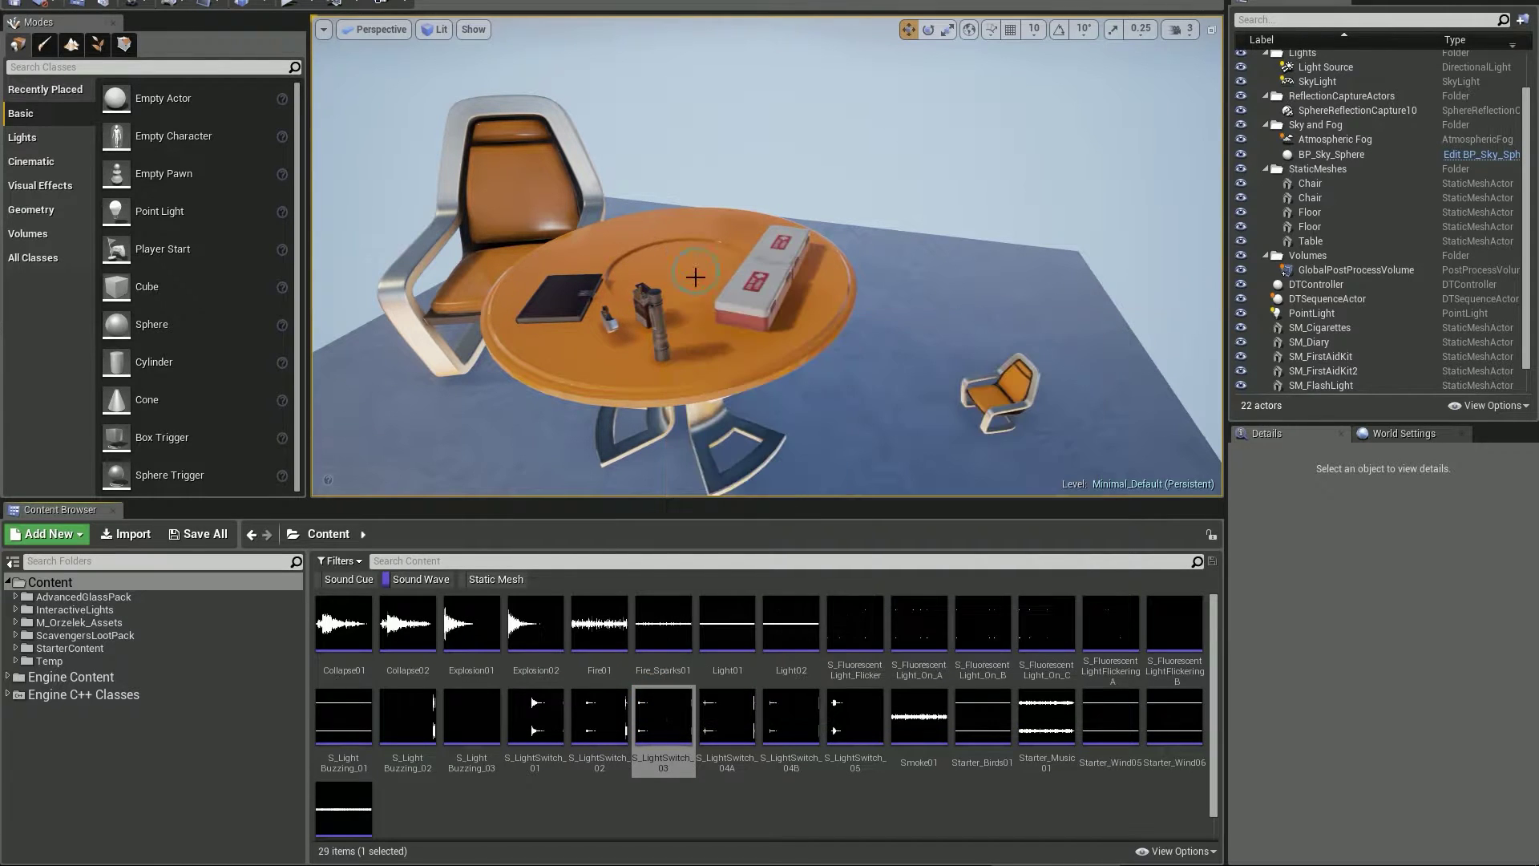
right_click(727, 716)
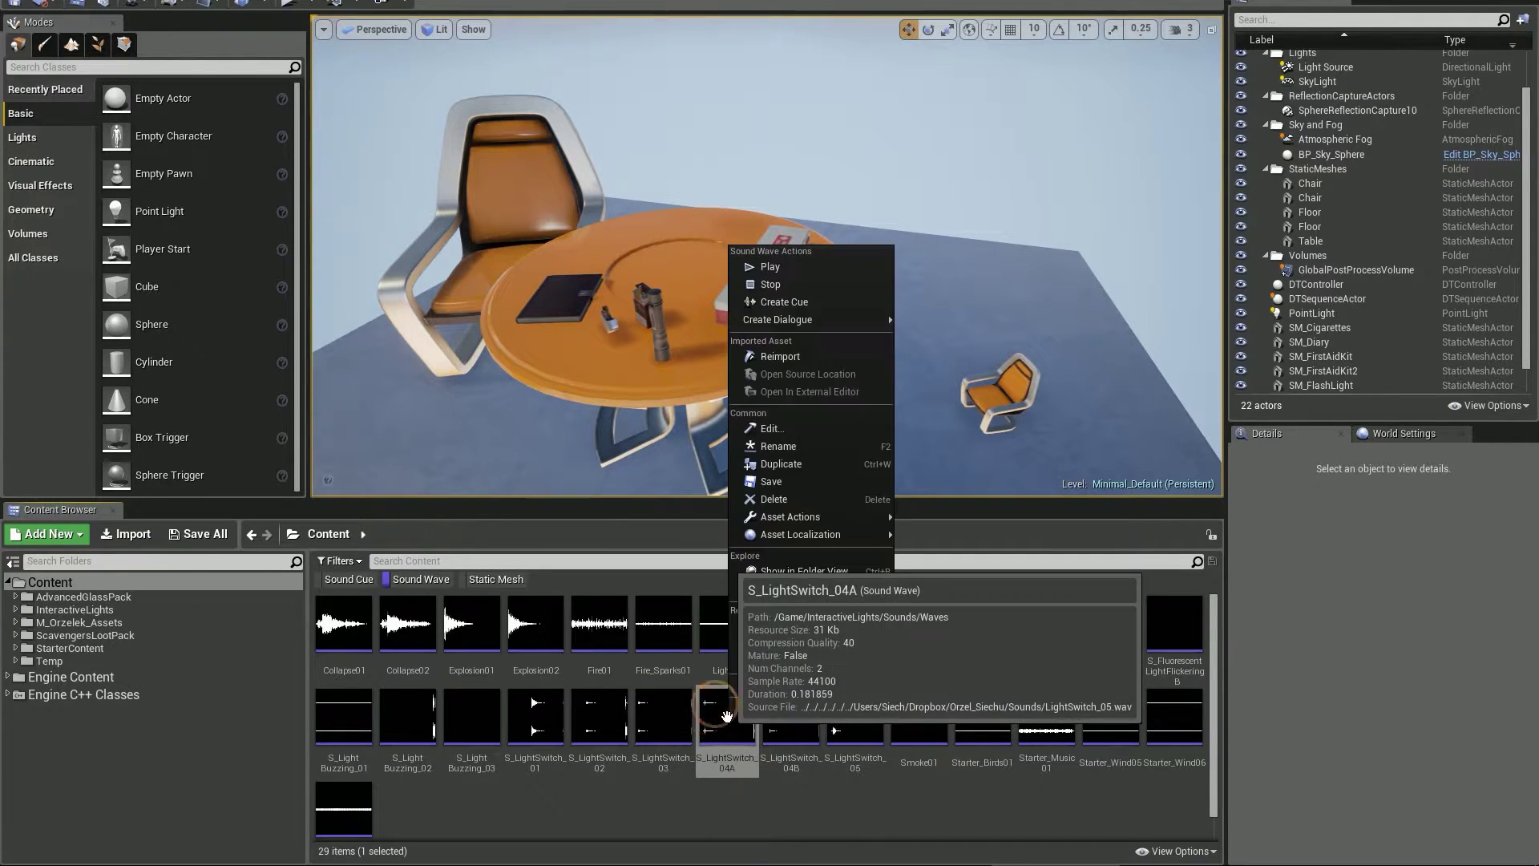
left_click(777, 264)
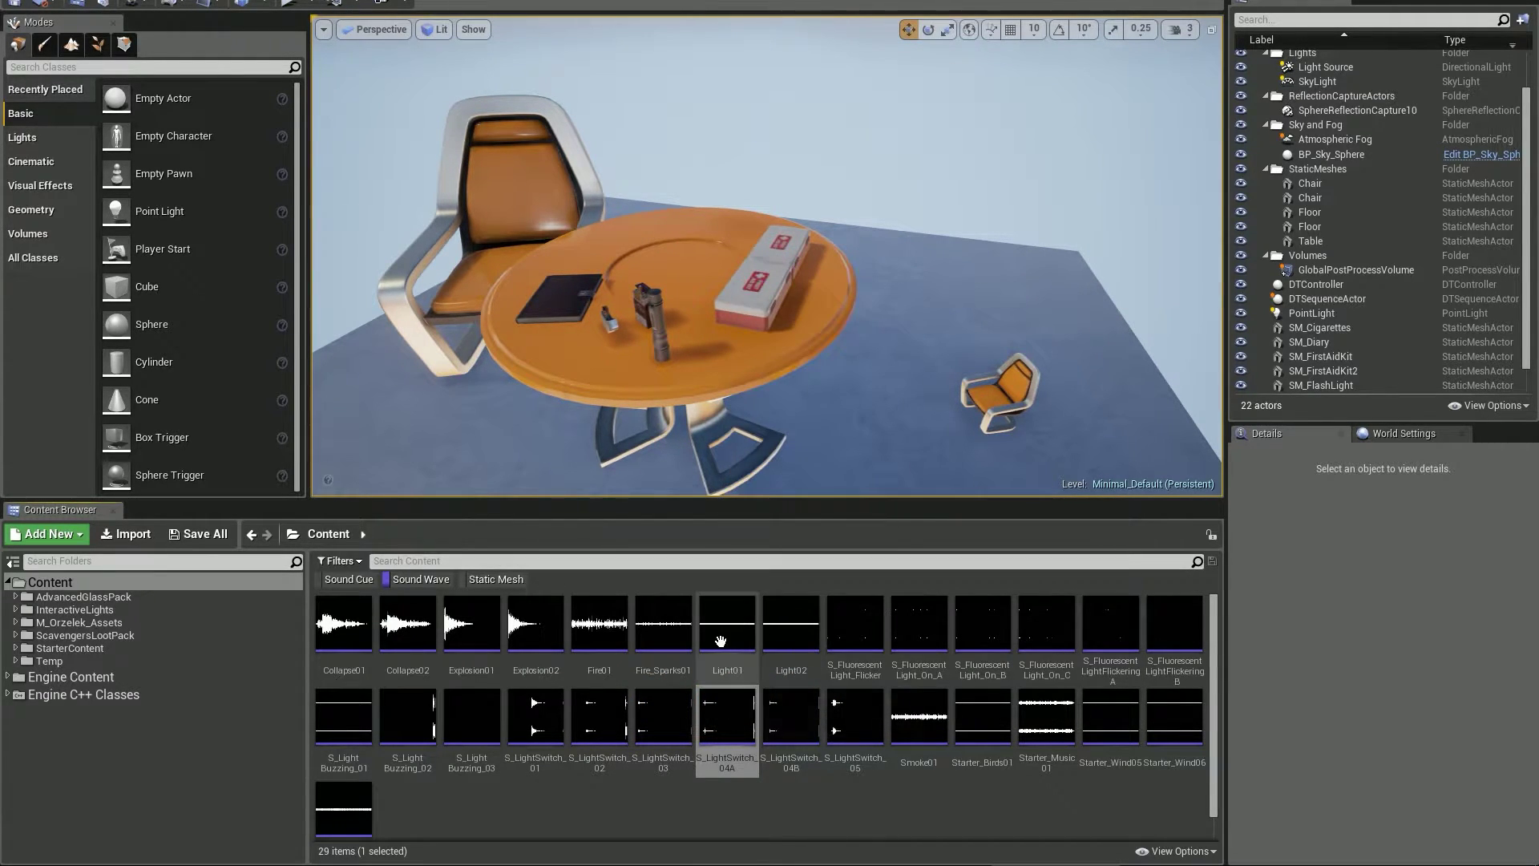
Preview the sound waves S_LightSwitch_01, 02, 03, 04A, 04B, 05 and Starter_Birds01 one after another, and clear the selection
left_click(709, 801)
left_click(552, 718)
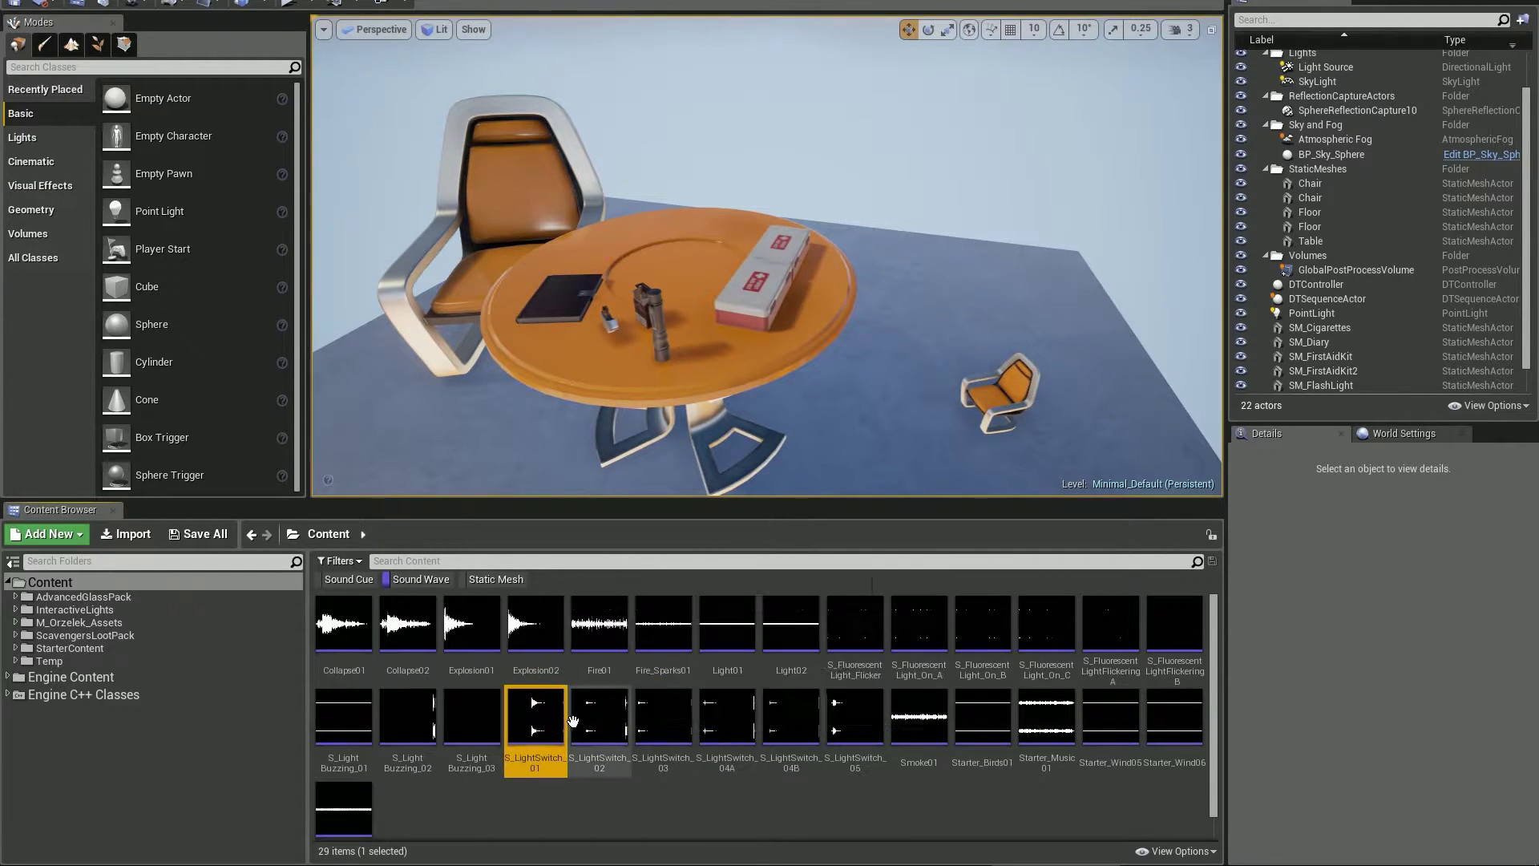
left_click(595, 718)
left_click(664, 718)
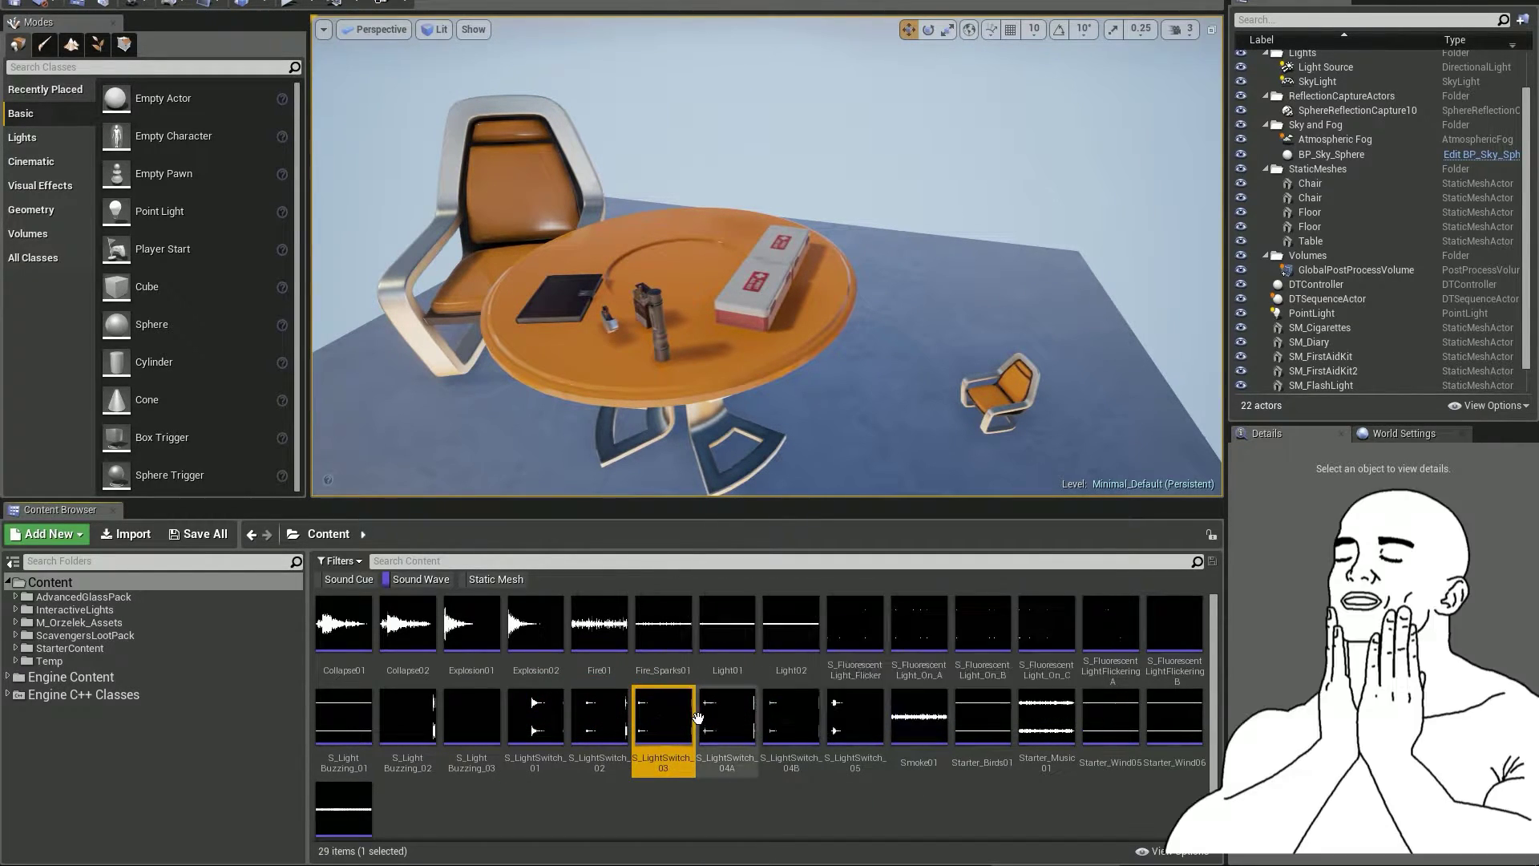
left_click(726, 718)
left_click(782, 718)
left_click(853, 718)
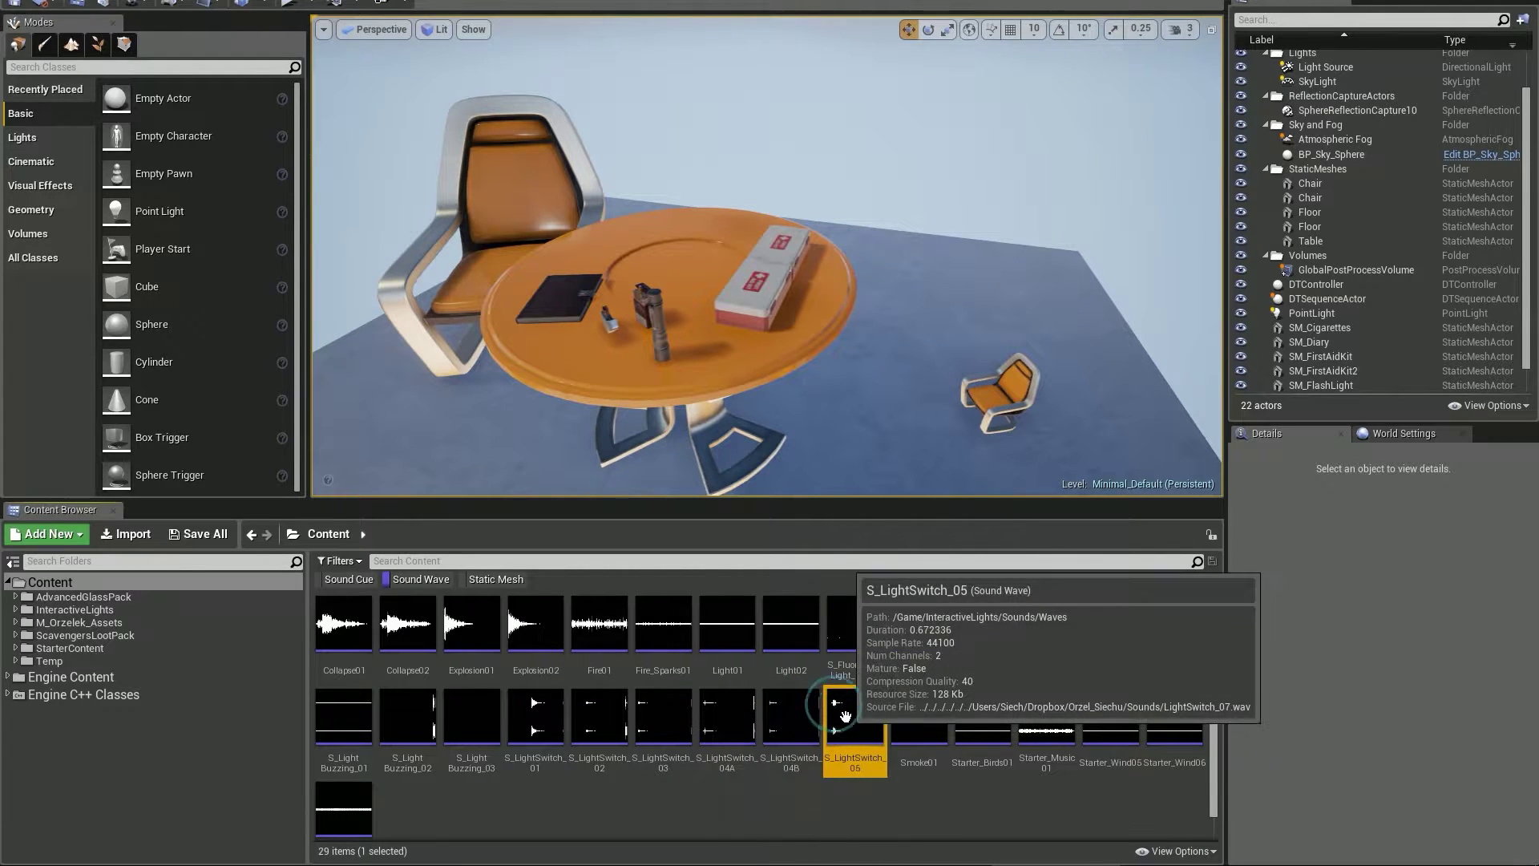
left_click(987, 722)
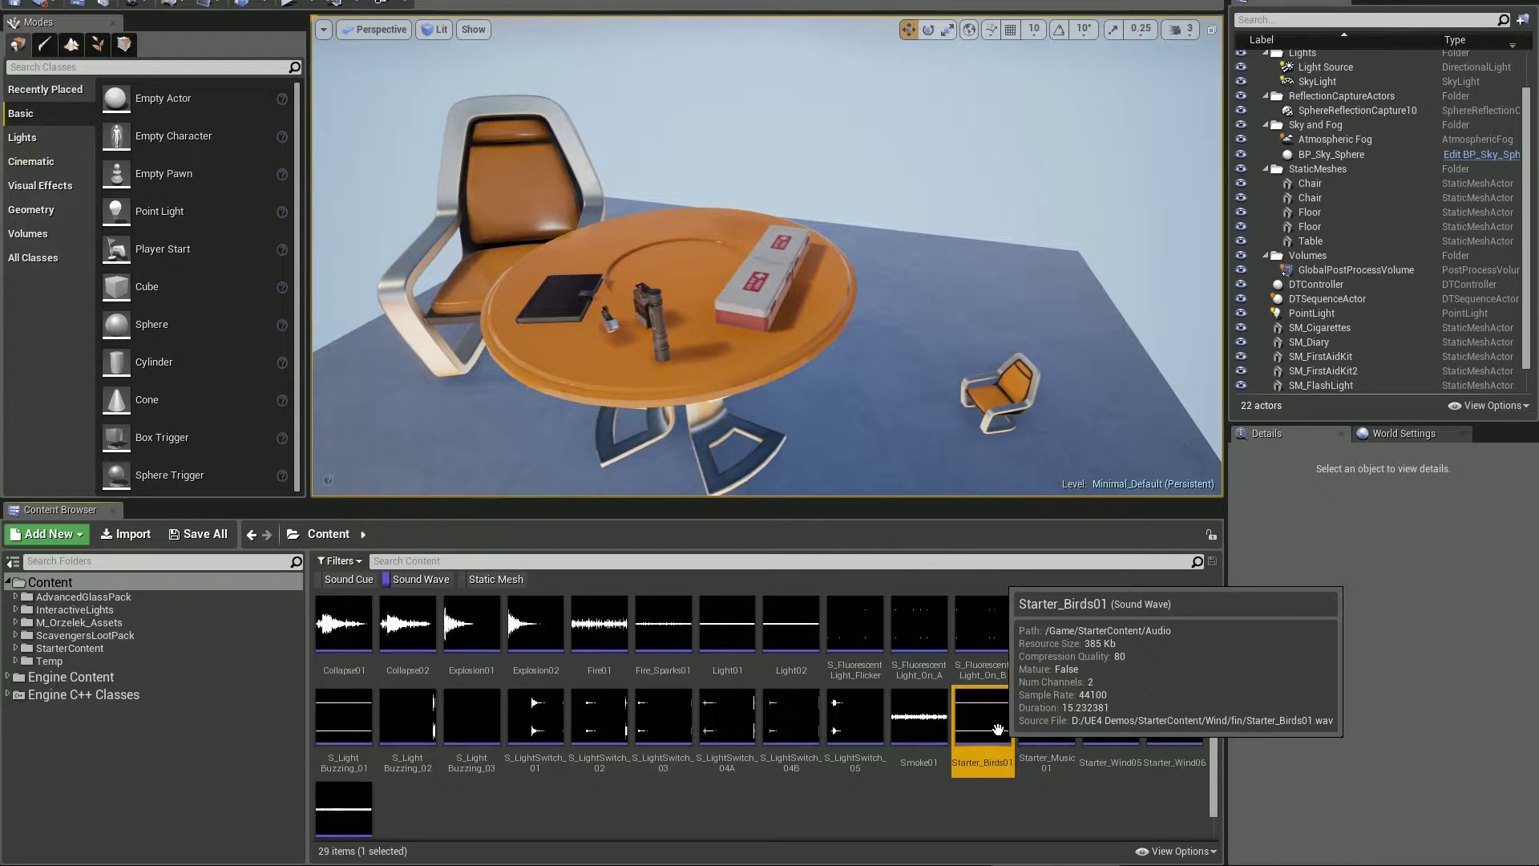
left_click(1077, 798)
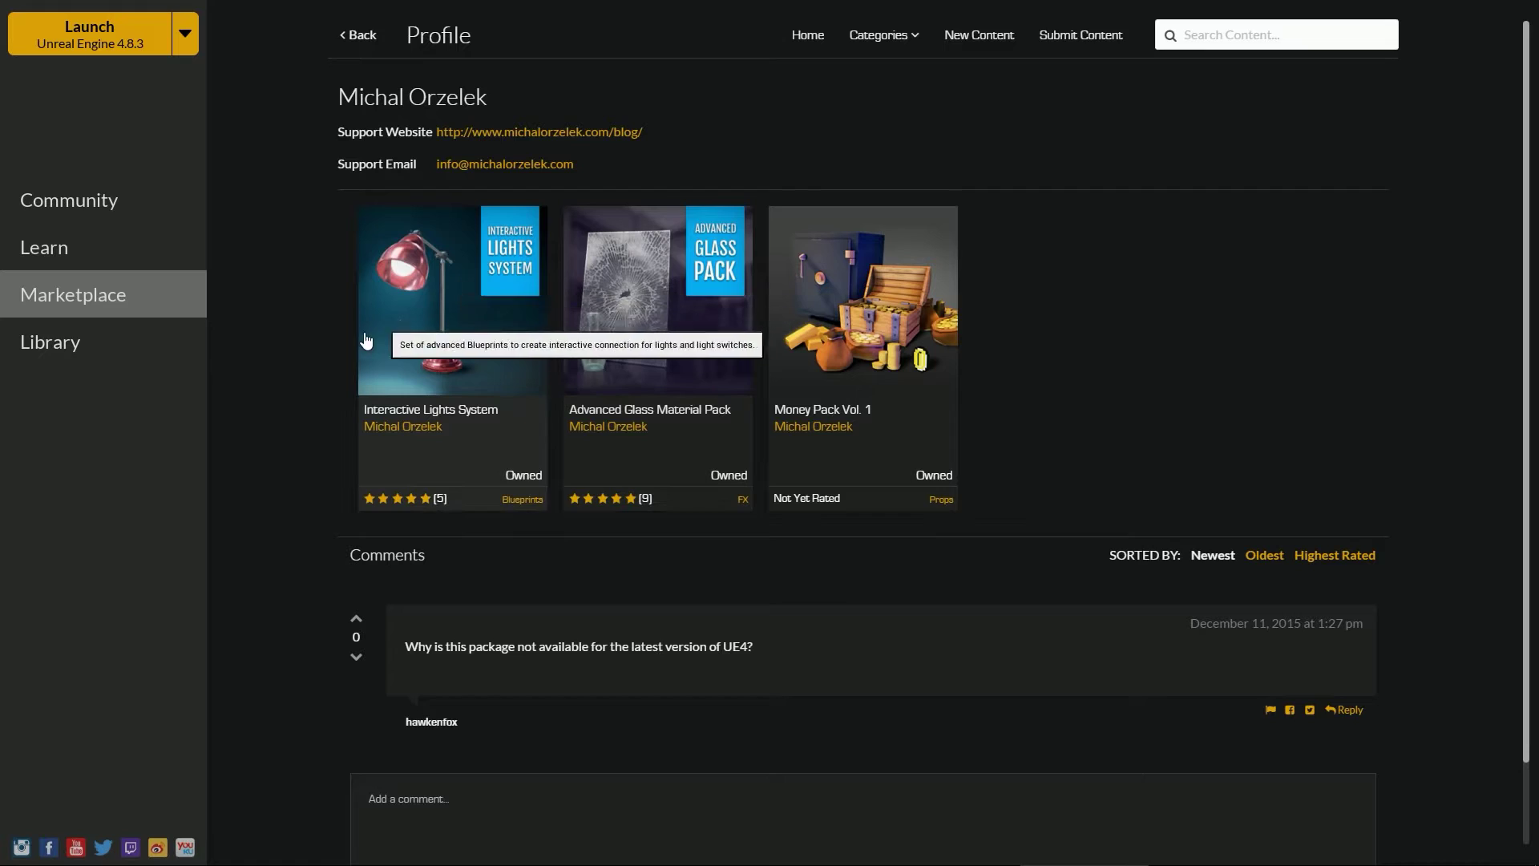
Switch to the Epic Games Launcher, open the Advanced Glass Material Pack page from the library and browse the projects it can be added to
left_click(50, 343)
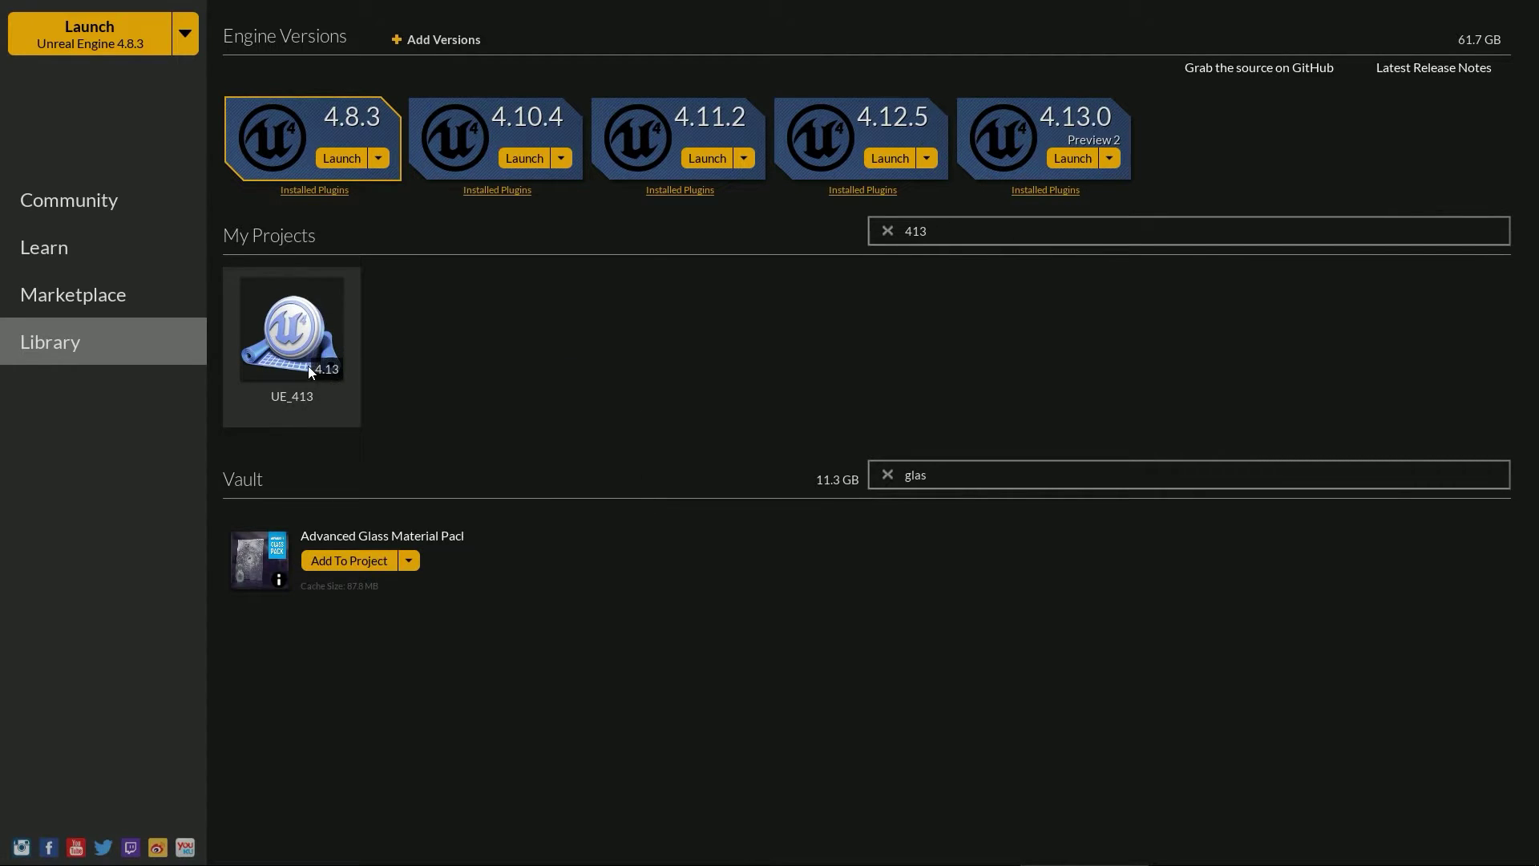
left_click(346, 538)
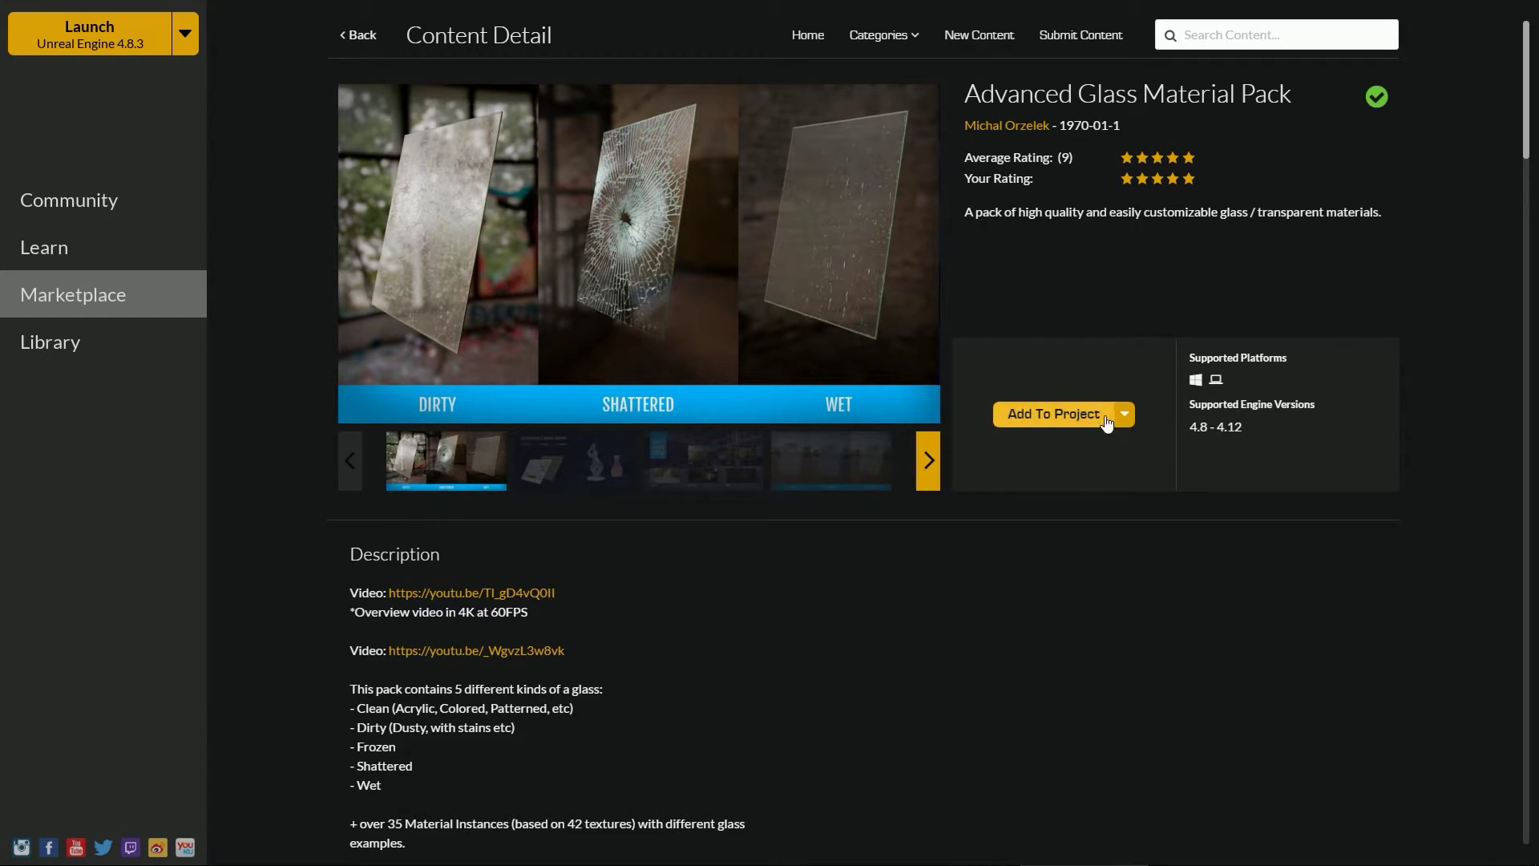
left_click(1071, 418)
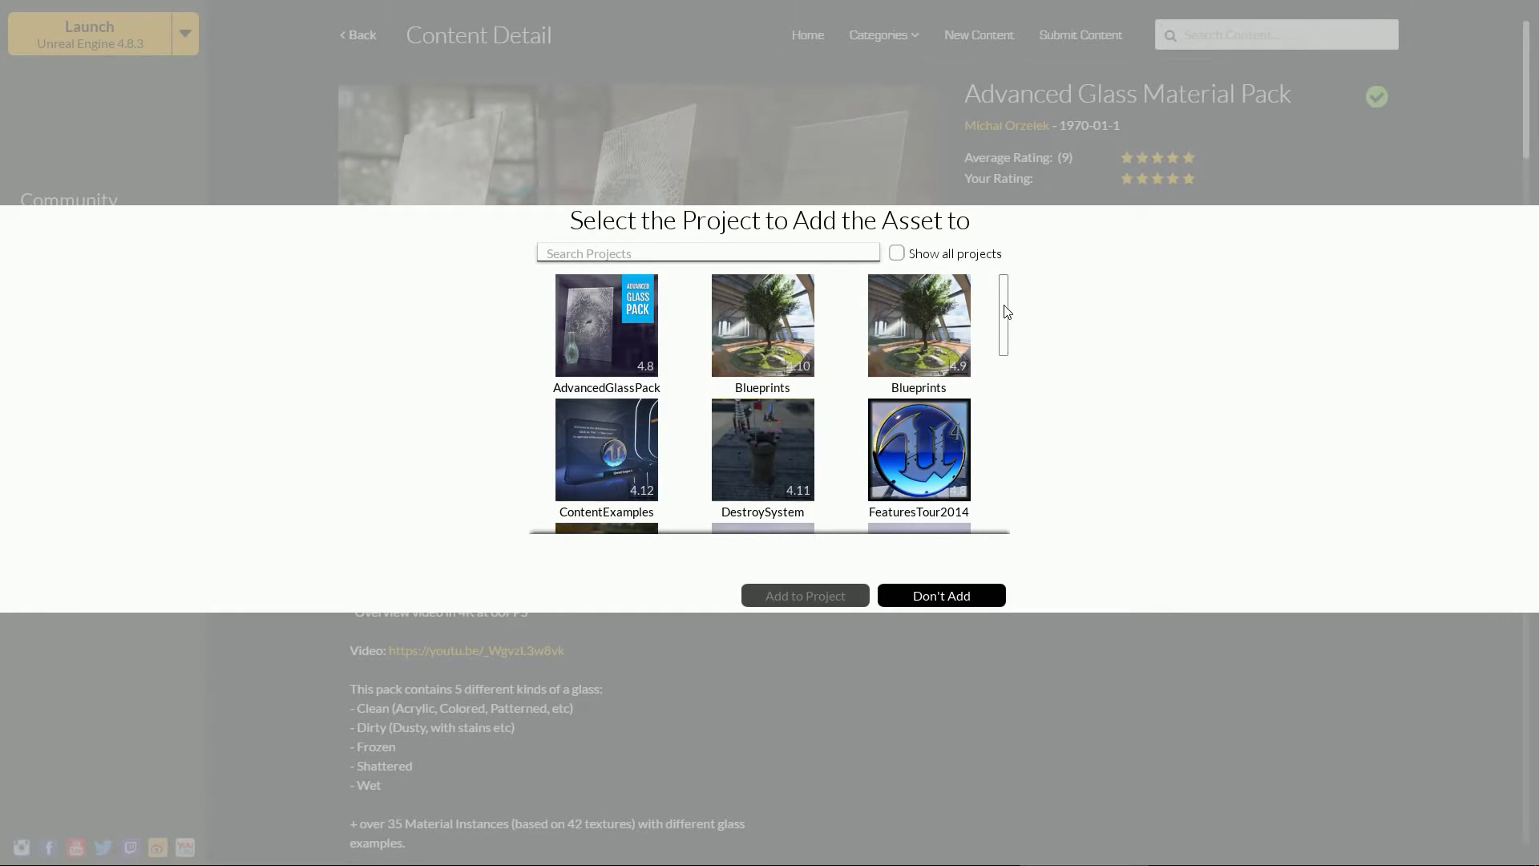
left_click_drag(1007, 309, 1013, 494)
scroll(887, 489, "up", 1)
scroll(870, 473, "down", 1)
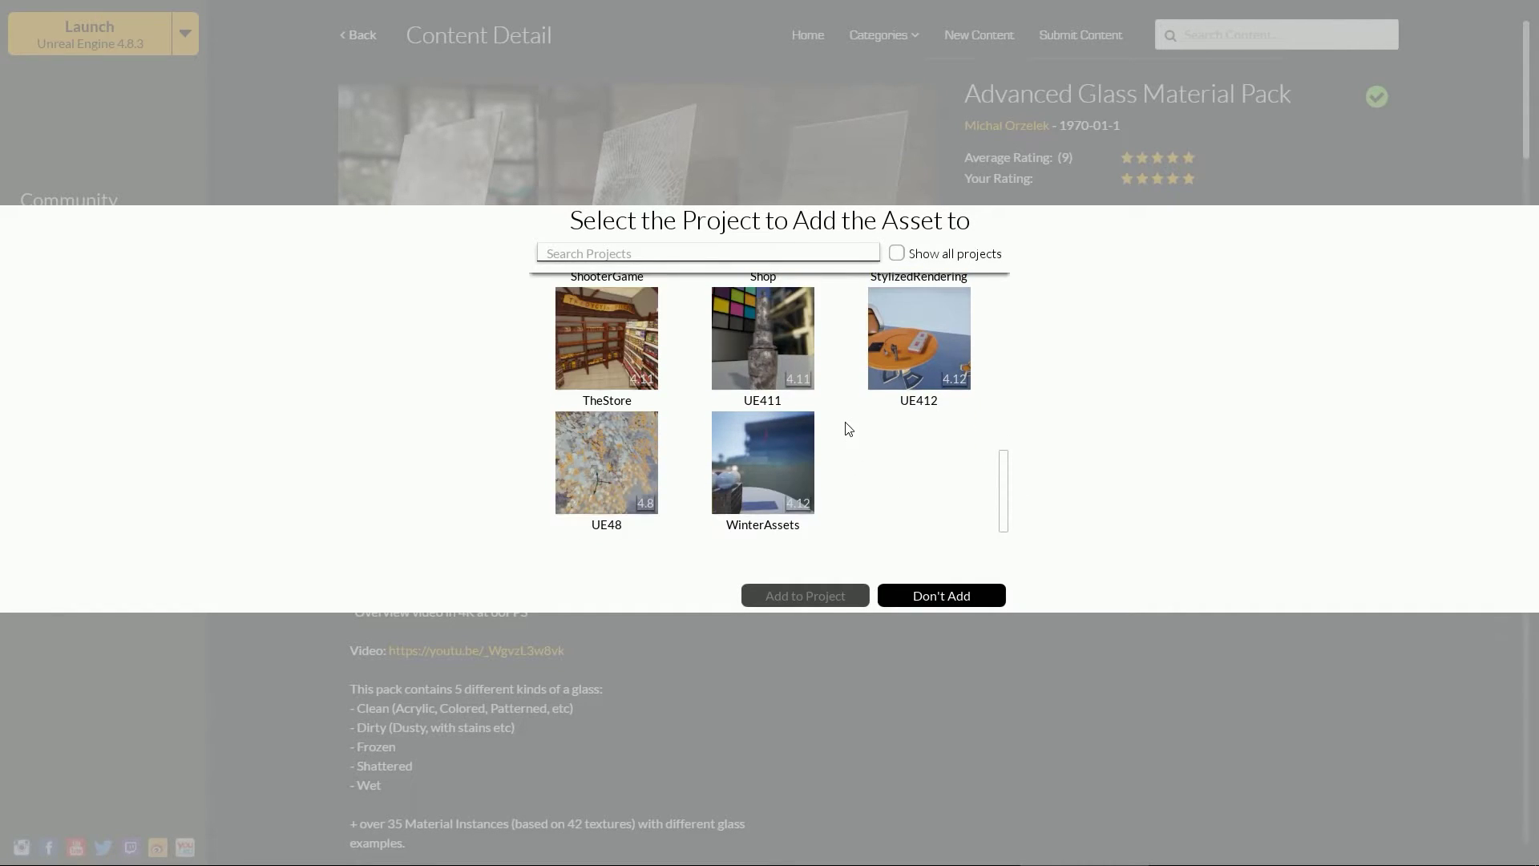
Show all projects and add the pack to UE_413 using version 4.12, replacing the existing files
left_click(957, 255)
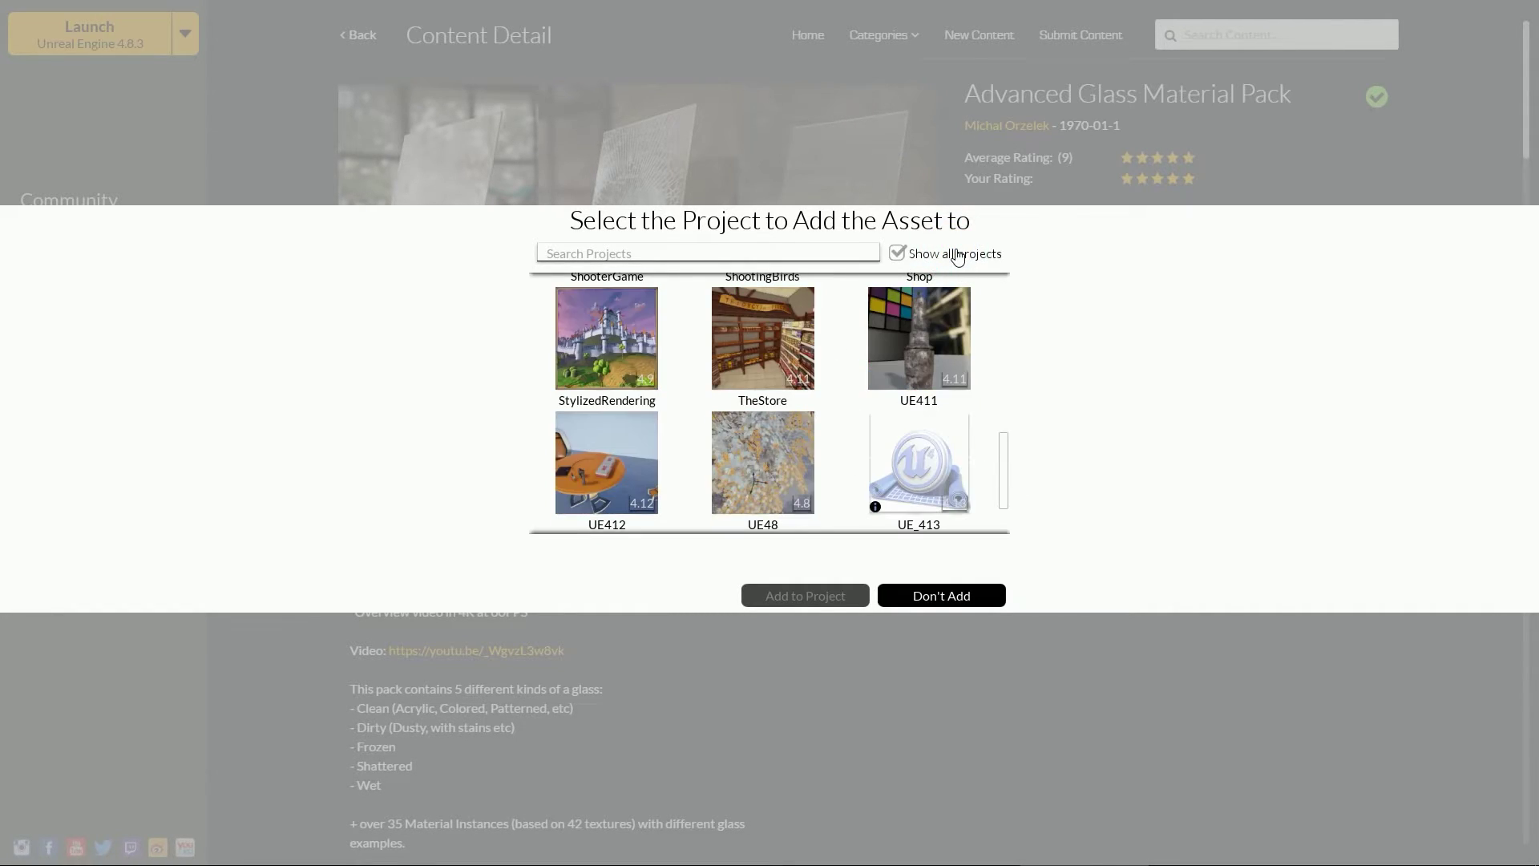
left_click(887, 467)
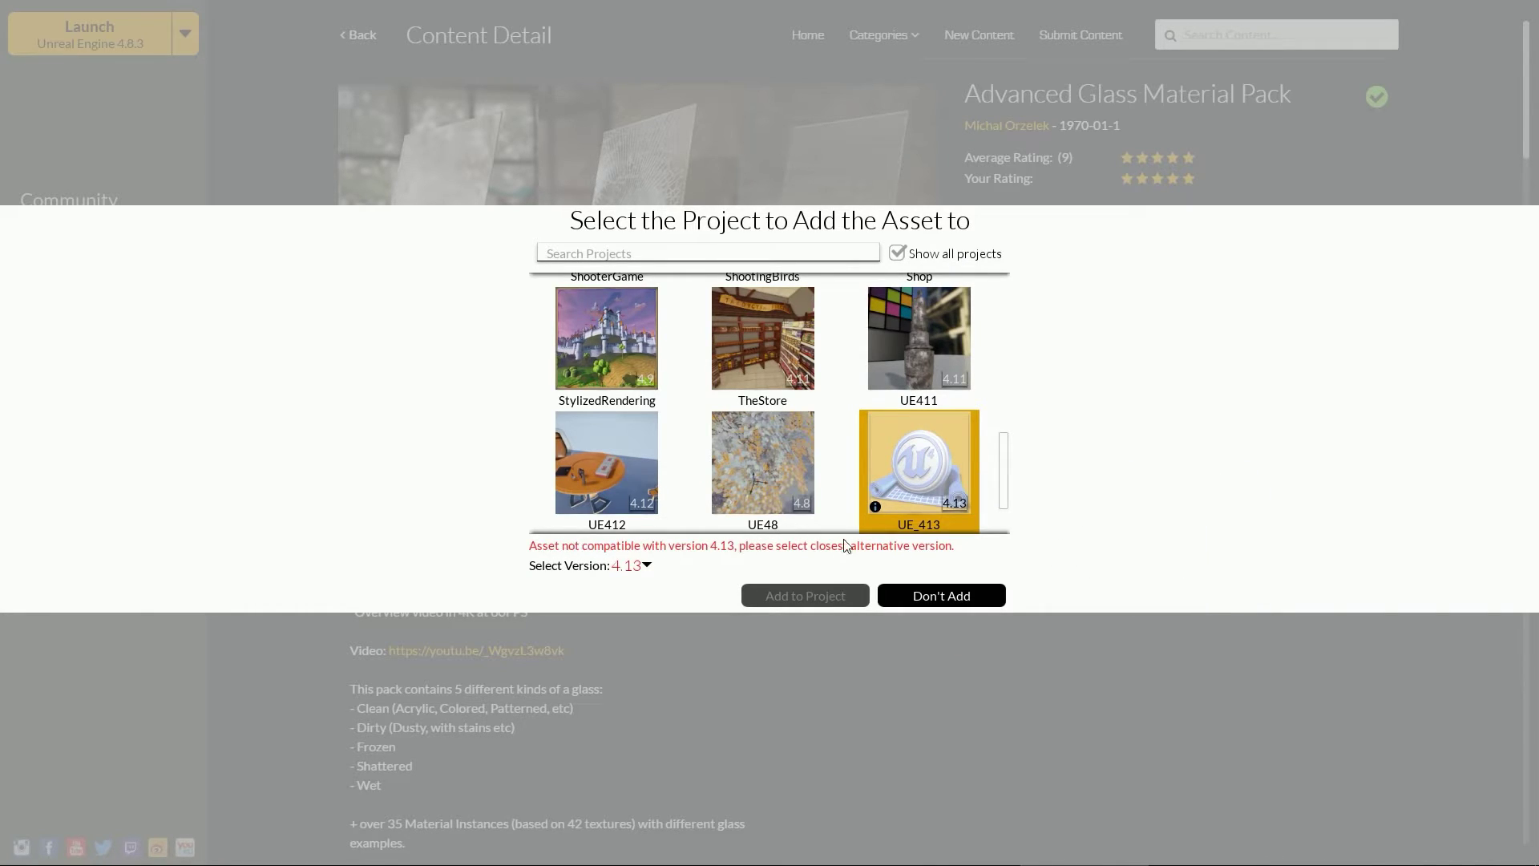
left_click(647, 566)
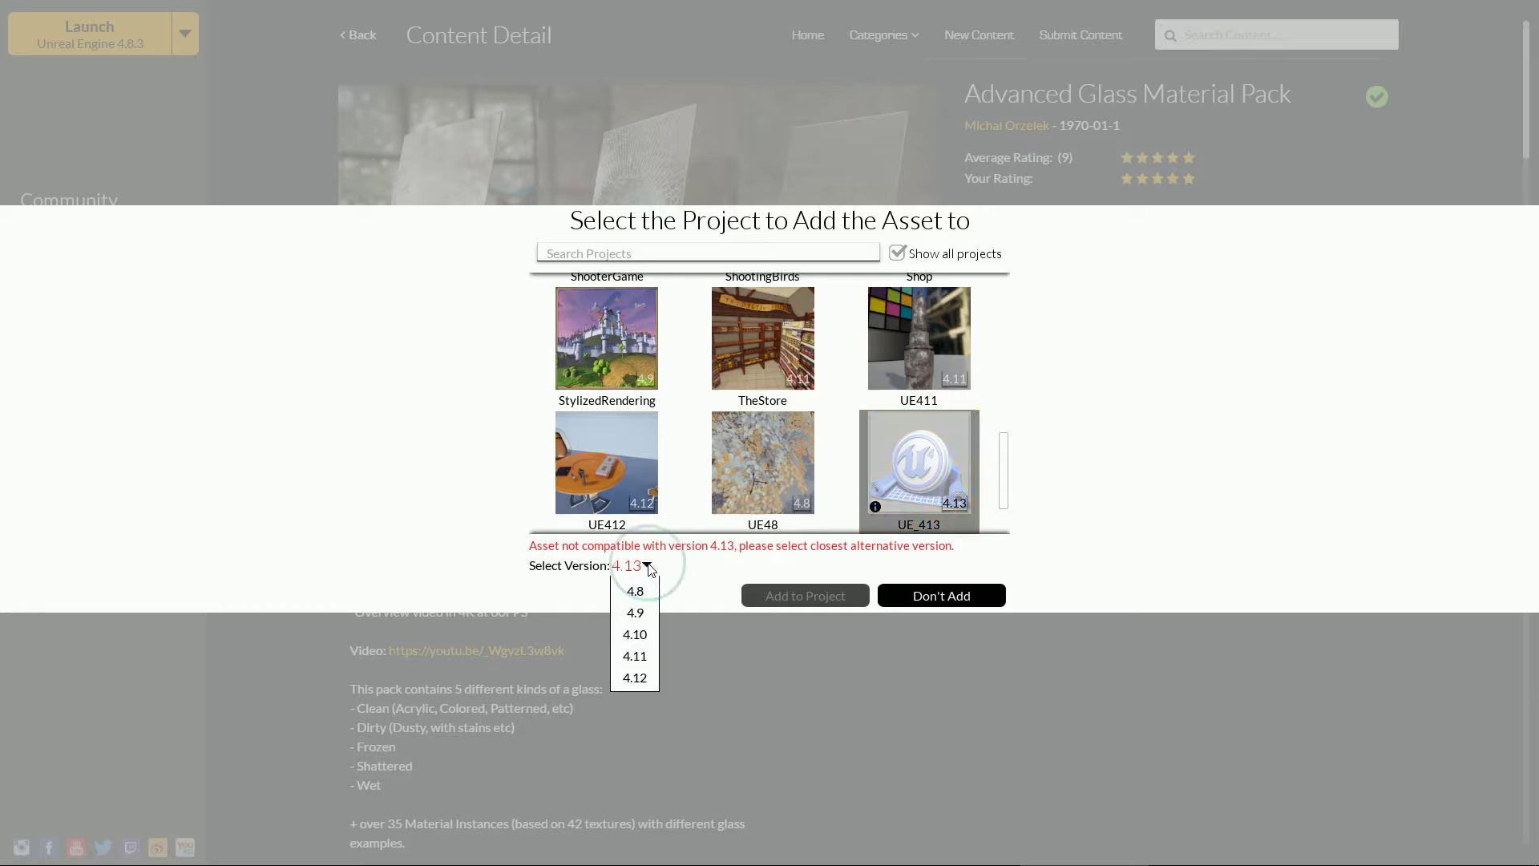
left_click(646, 678)
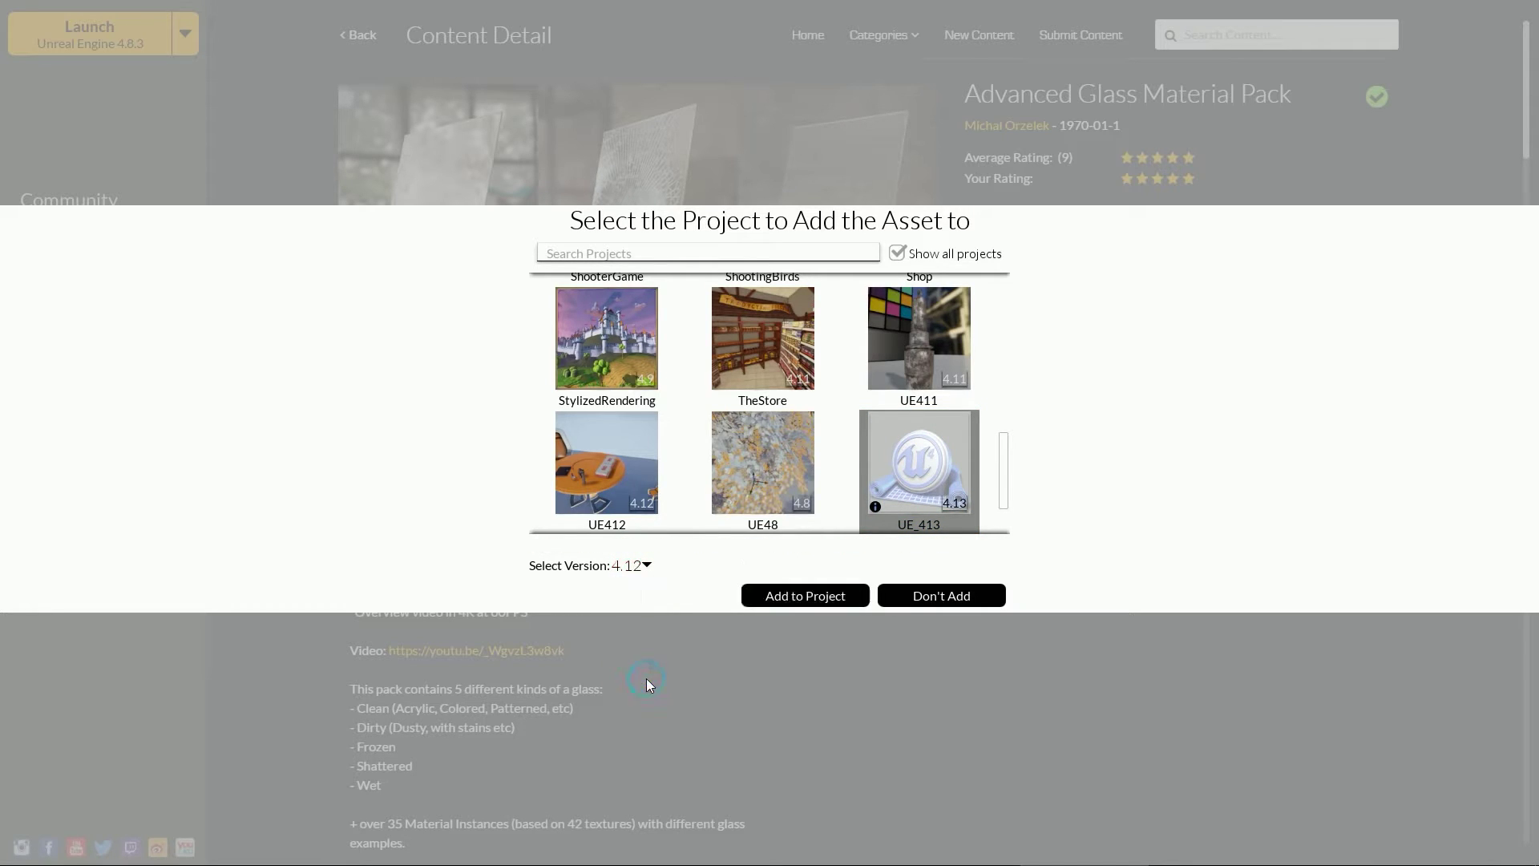
left_click(834, 598)
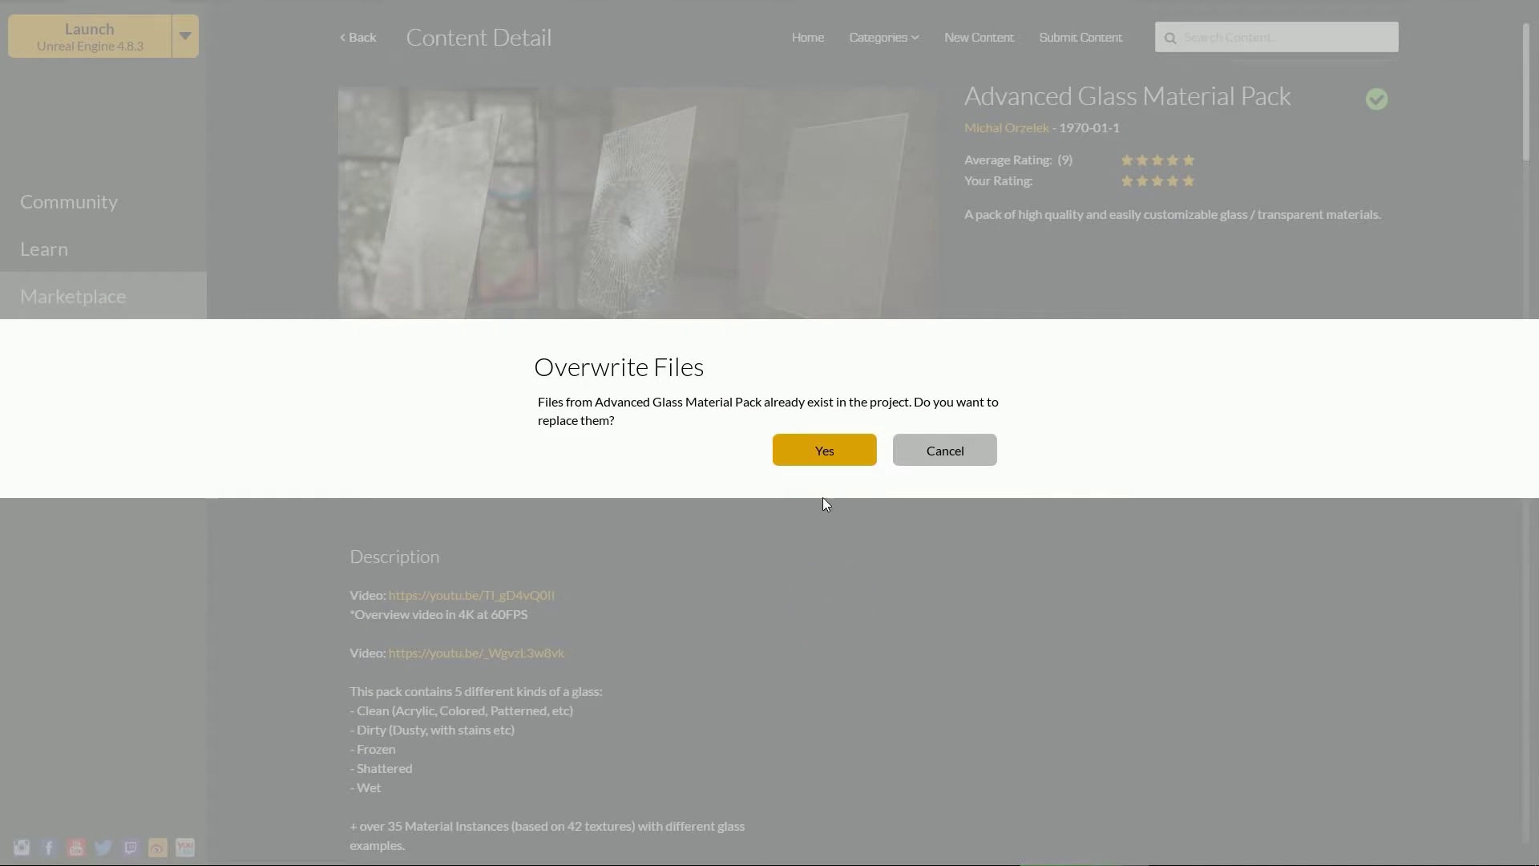
left_click(823, 451)
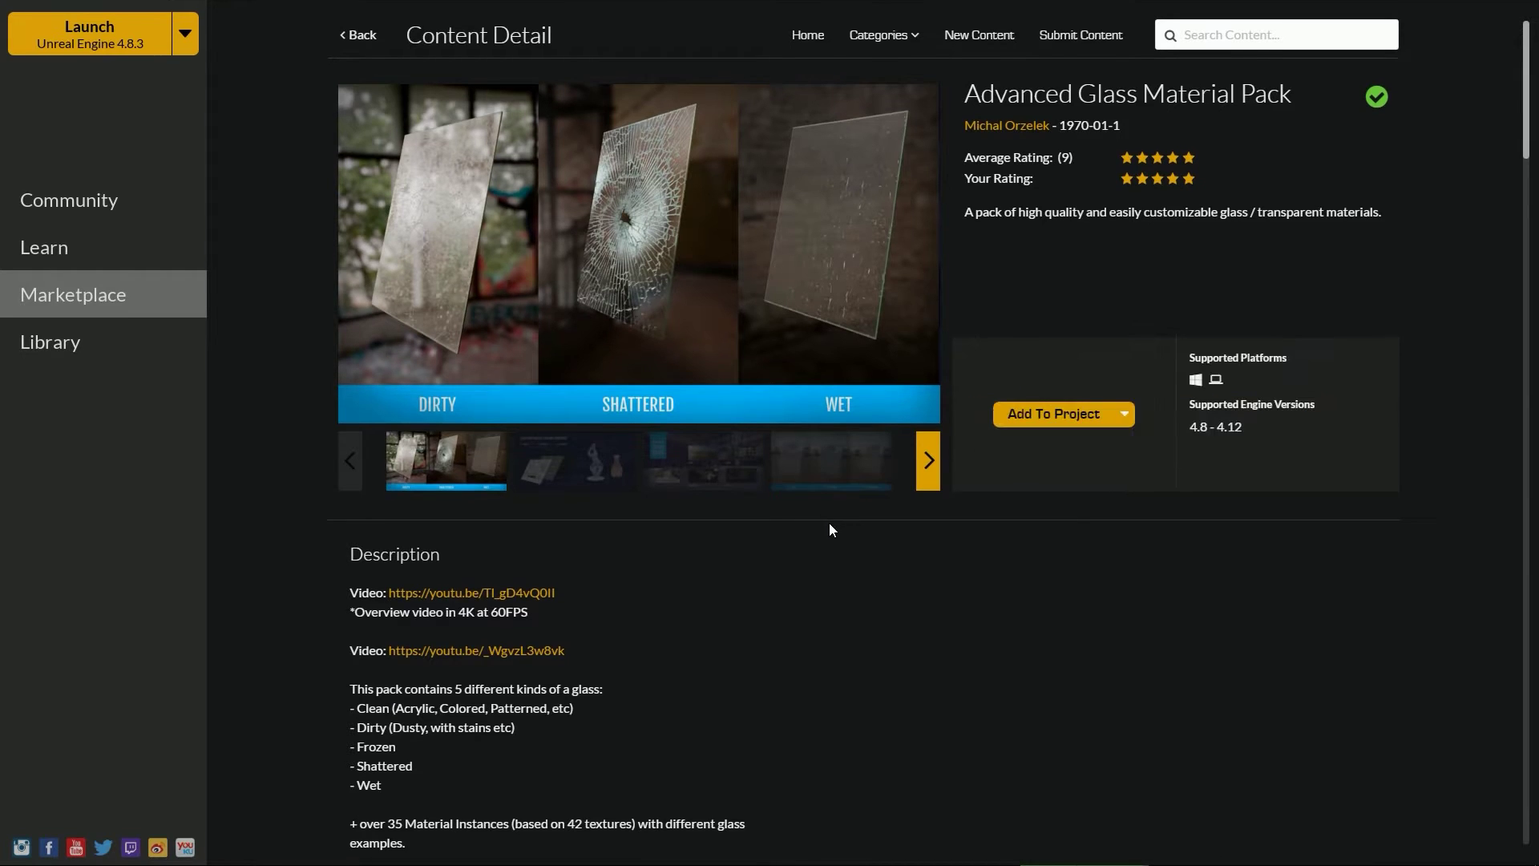
Open the UE_413 project from the launcher's library
left_click(120, 339)
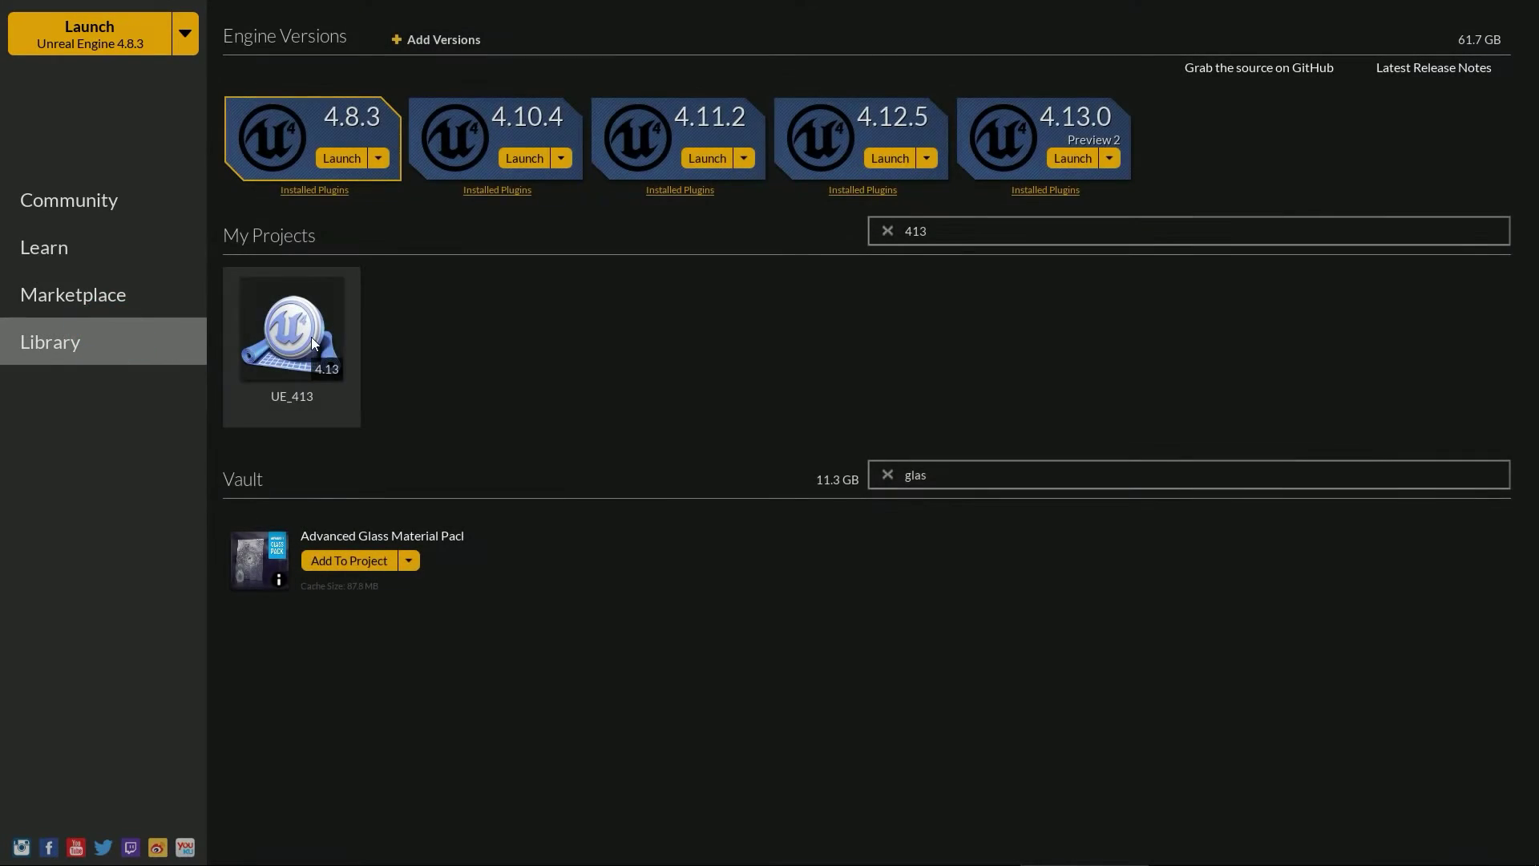
double_click(311, 337)
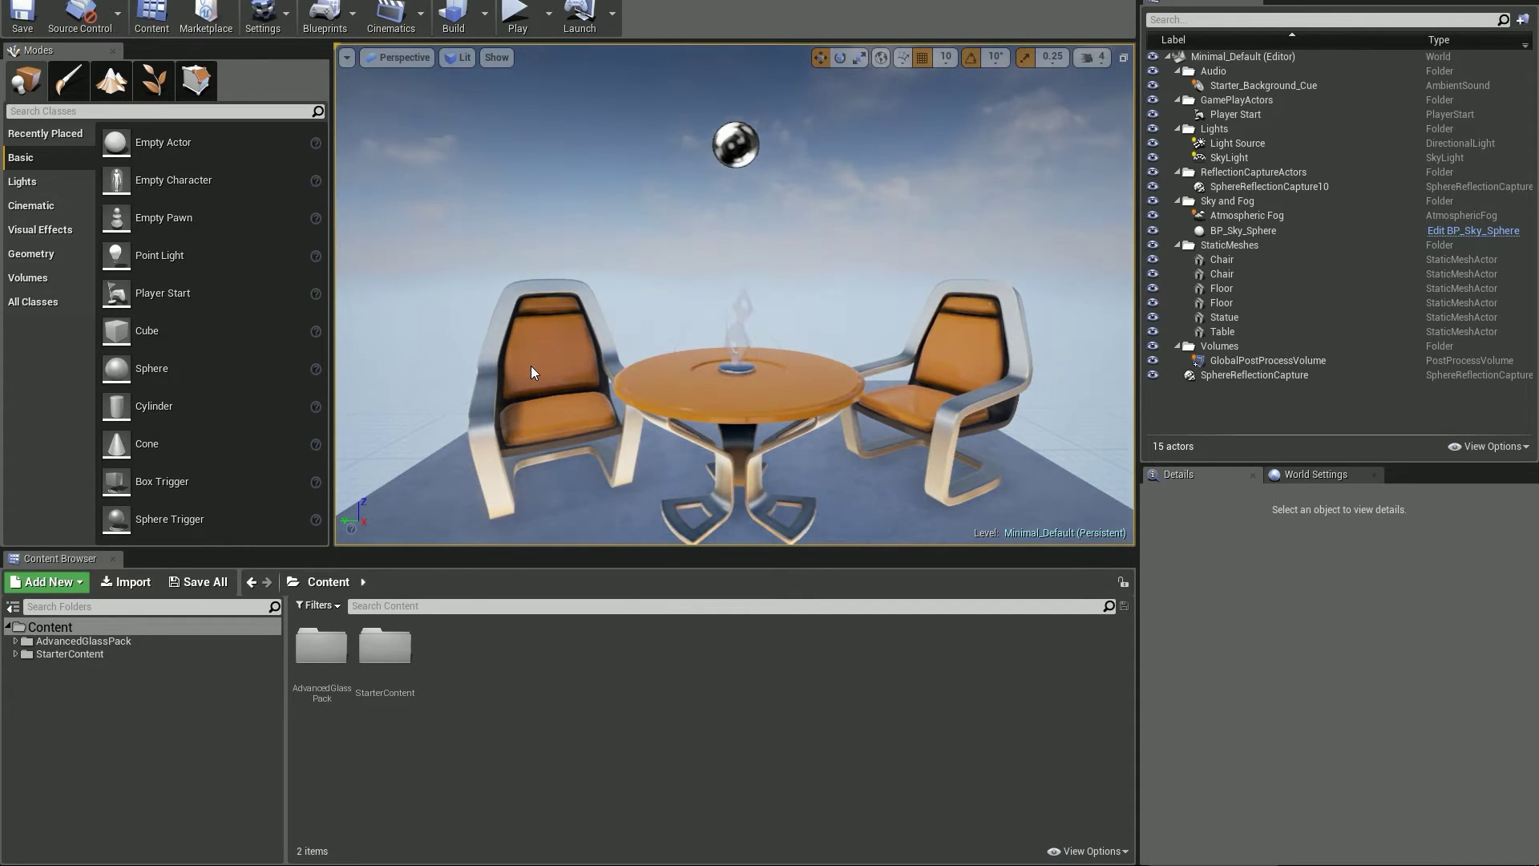
right_click_drag(617, 361, 616, 387)
key("s")
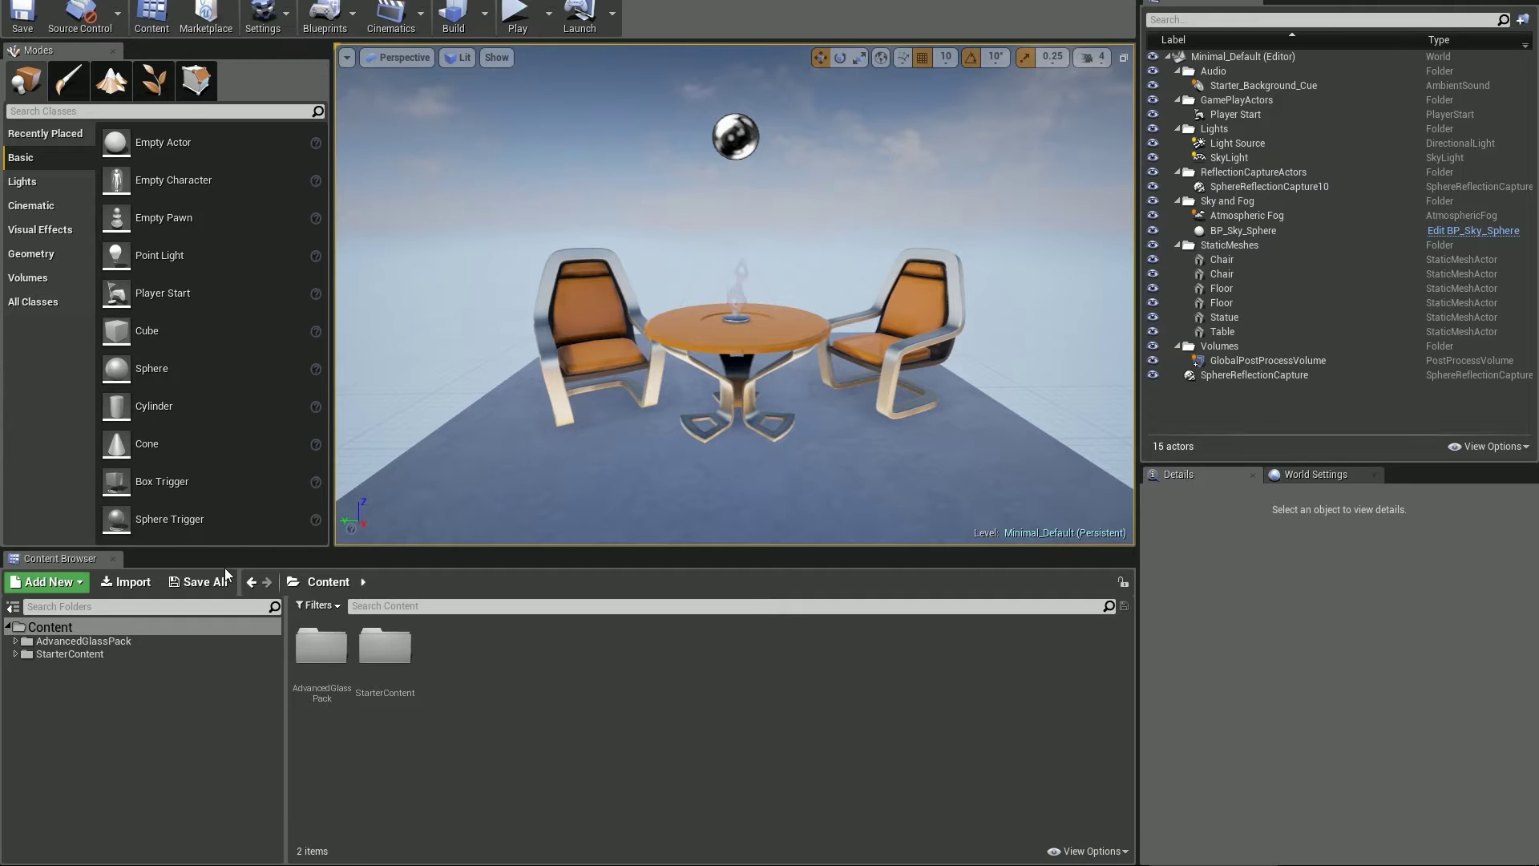
Place SM_Window_1 from the AdvancedGlassPack static meshes in front of the table
left_click(102, 642)
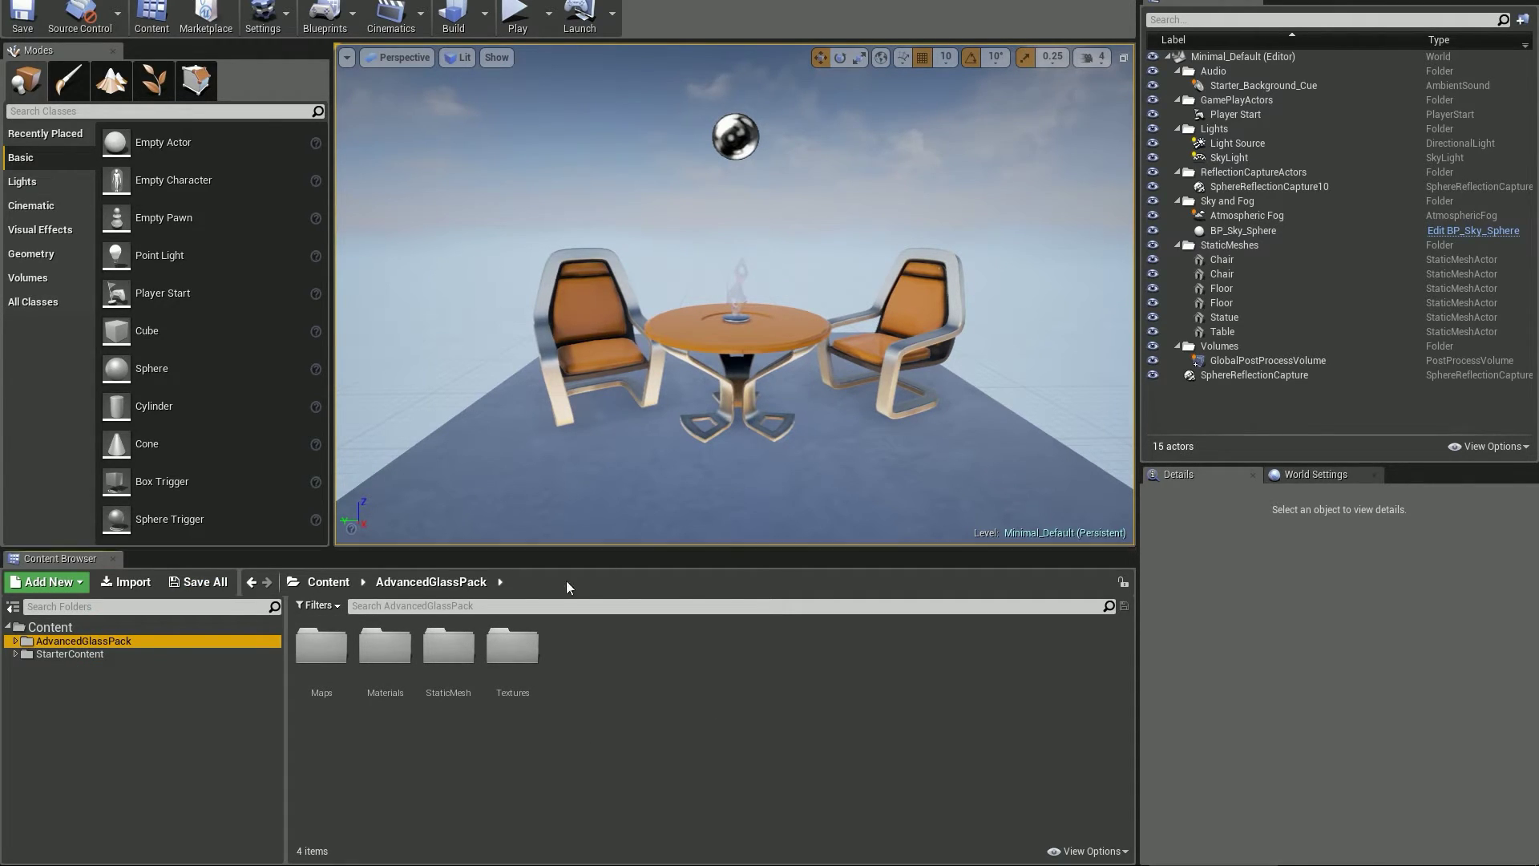
double_click(448, 645)
left_click_drag(385, 646, 744, 506)
Apply a glass material from the pack's 02_Dirty materials to the window, deselect it and inspect it in game view
left_click(62, 668)
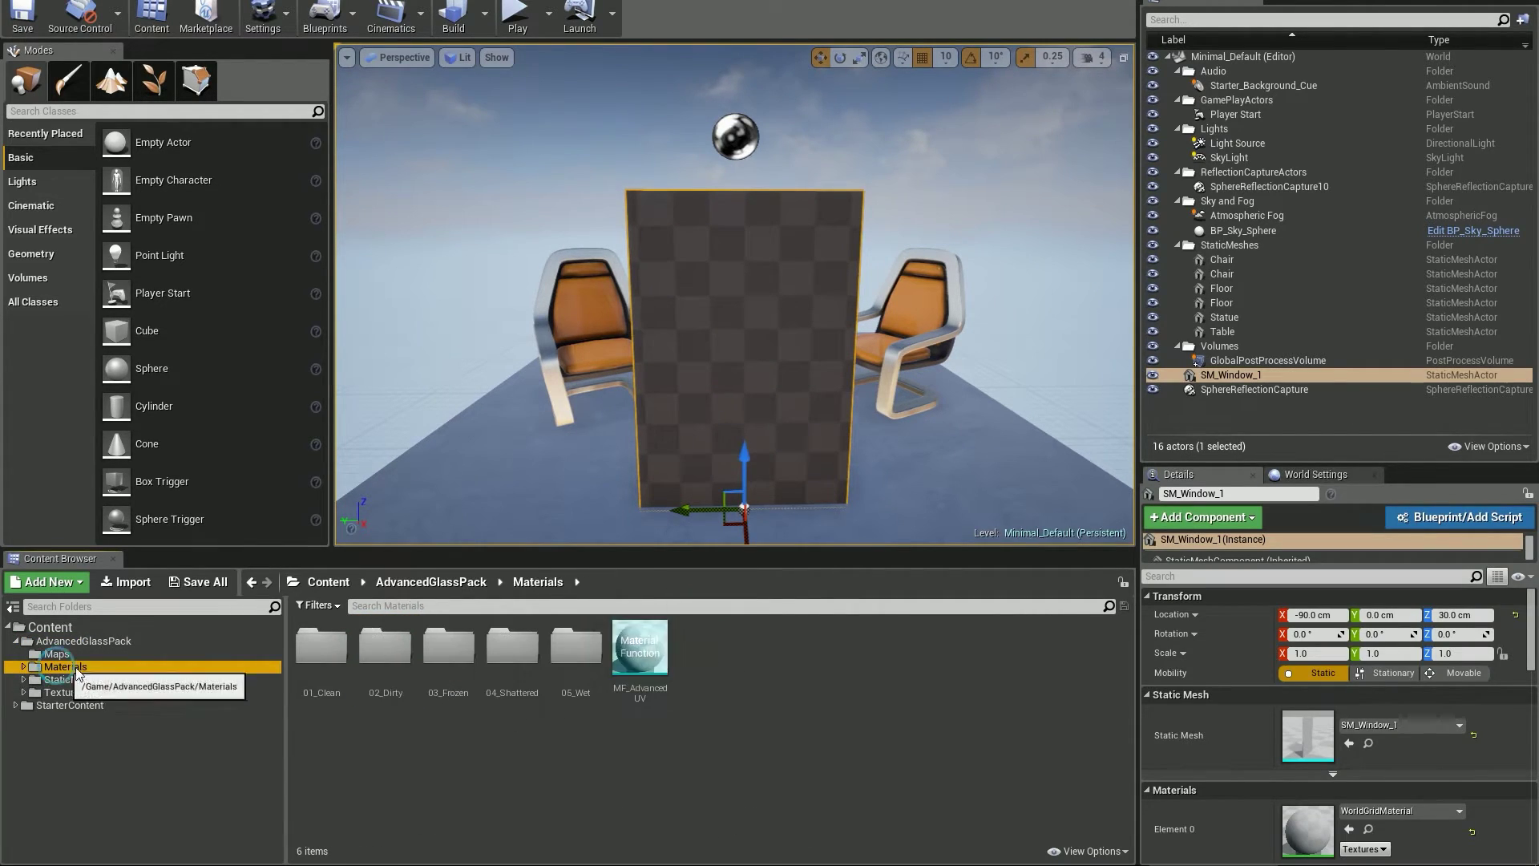
double_click(384, 645)
double_click(322, 646)
left_click_drag(705, 646, 780, 412)
key("Escape")
right_click_drag(780, 412, 810, 377)
key("g")
key("w")
right_click_drag(810, 376, 802, 441)
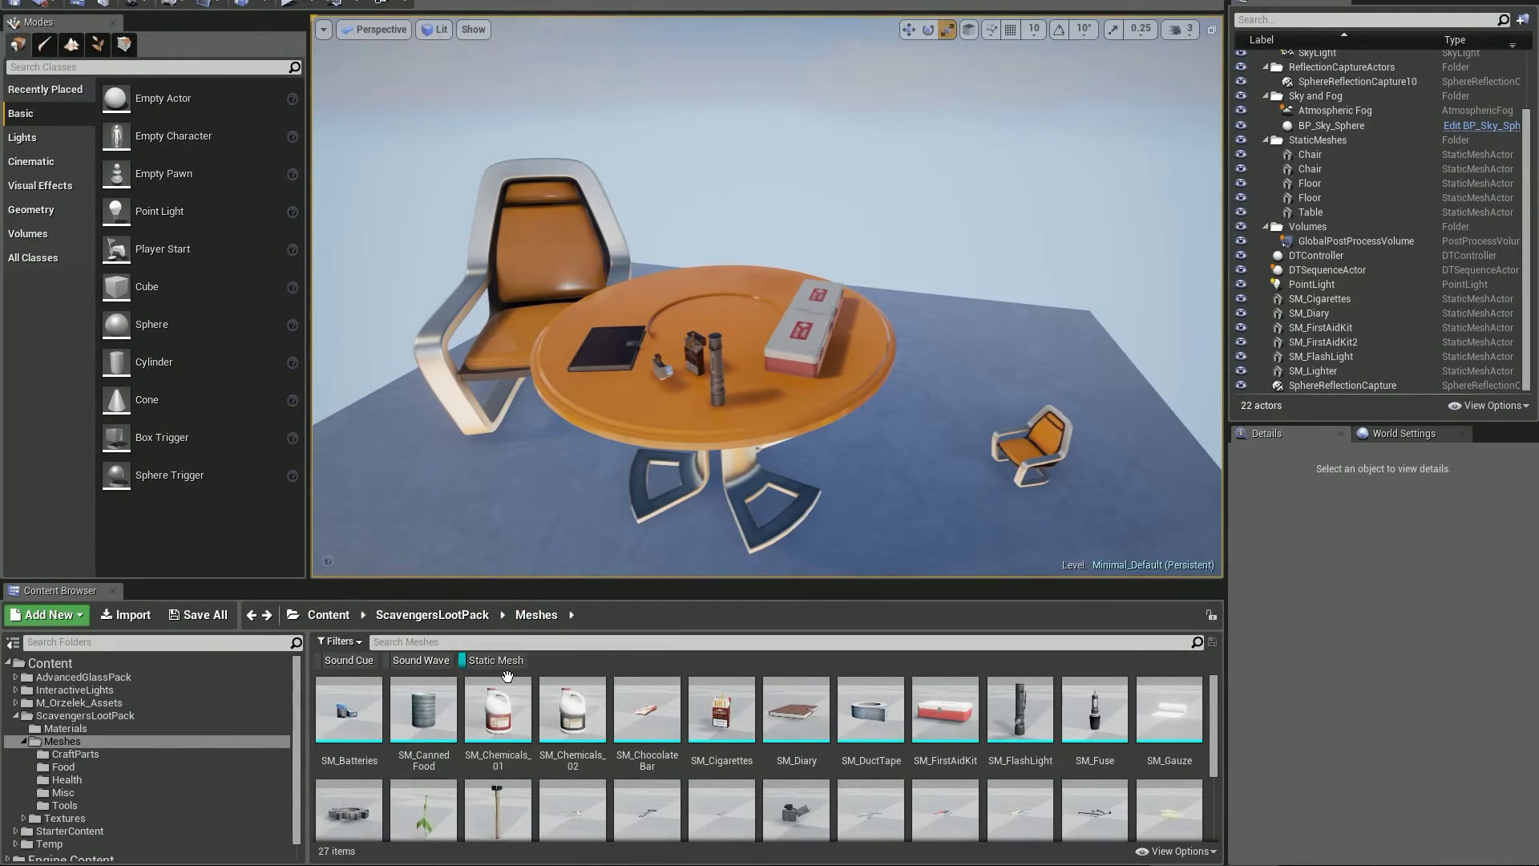
In the project with ScavengersLootPack, place SM_Gear from its Meshes folder on the table and deselect it
scroll(793, 722, "down", 1)
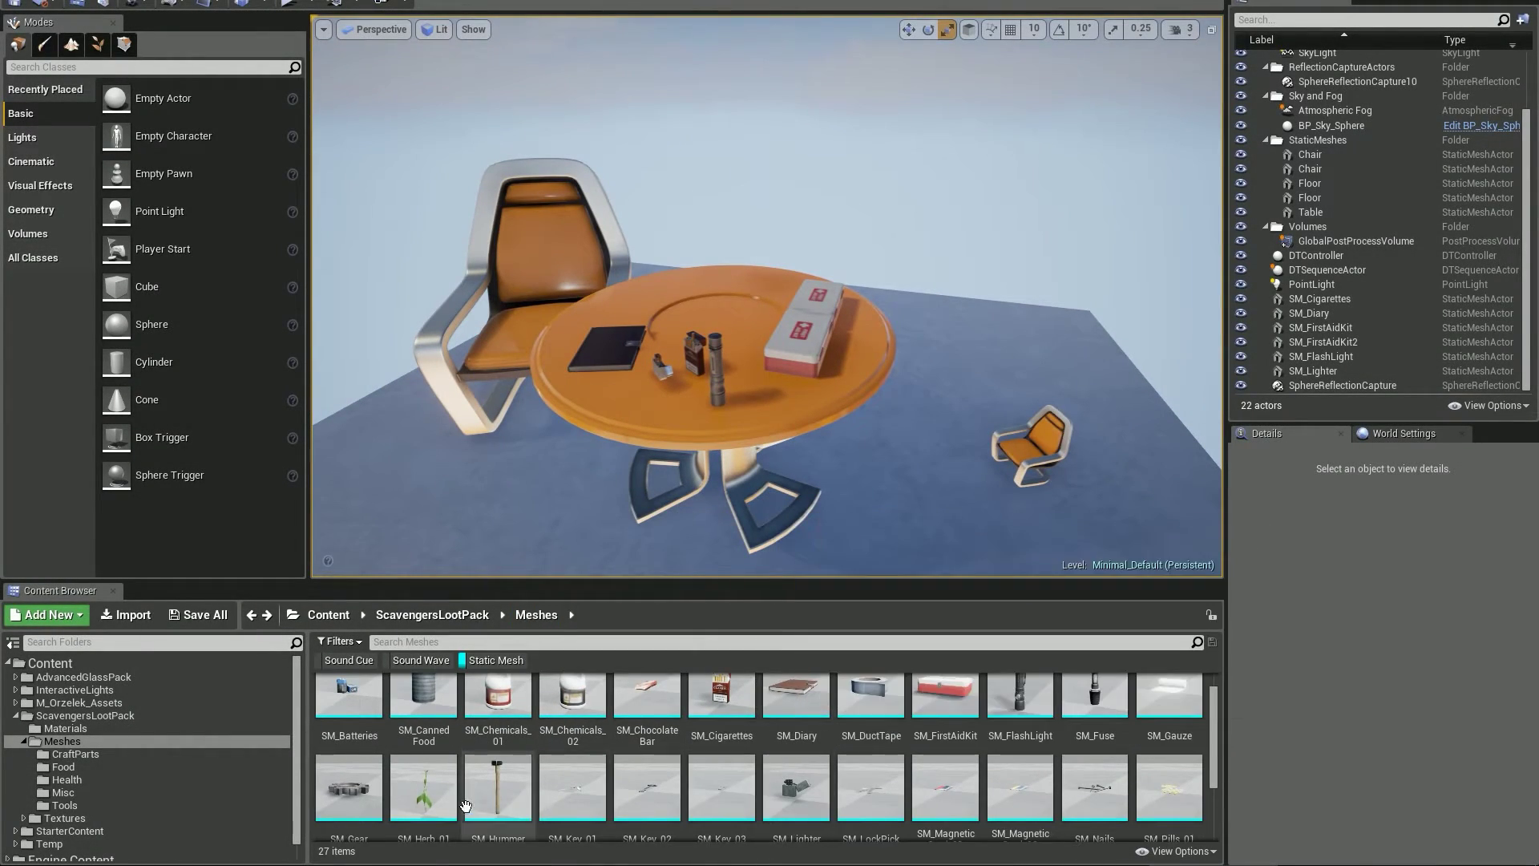
left_click_drag(343, 787, 650, 301)
key("f")
key("Escape")
Select the gear on the table and scale it down uniformly to about 0.64
left_click_drag(573, 375, 580, 426, "alt")
scroll(658, 358, "down", 5)
mouse_move(696, 370)
right_mouse_down()
mouse_move(696, 336)
mouse_move(696, 371)
right_mouse_up()
left_click(742, 361)
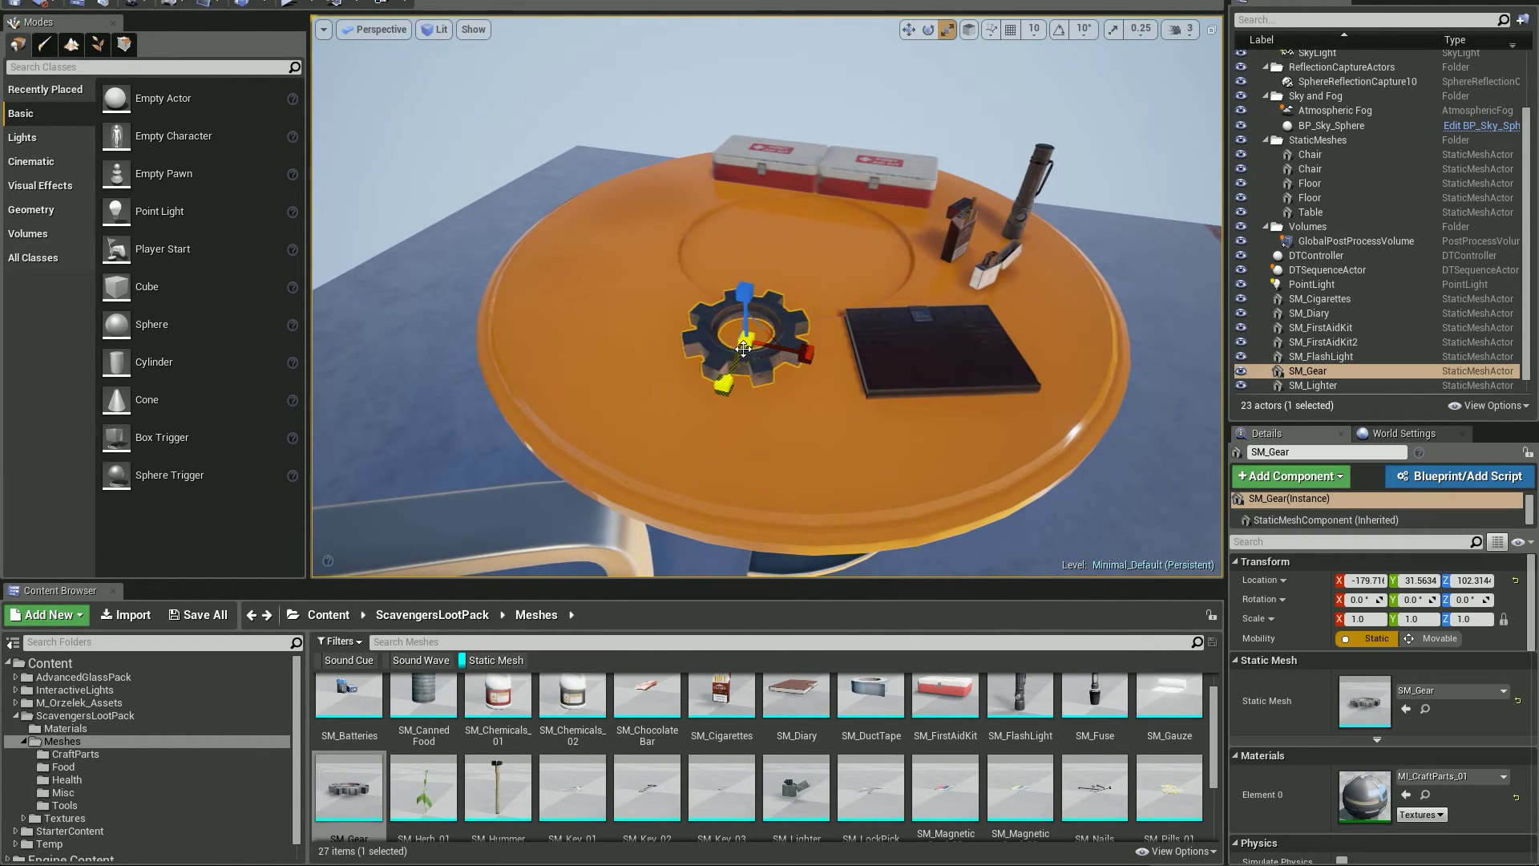
left_click_drag(744, 349, 710, 369)
Try to match a second SM_Gear beside the first by scaling it uniformly to about 0.59, and delete it
left_click_drag(349, 790, 616, 346)
mouse_move(616, 346)
right_mouse_down()
mouse_move(648, 359)
mouse_move(633, 326)
right_mouse_up()
left_click_drag(631, 321, 627, 319)
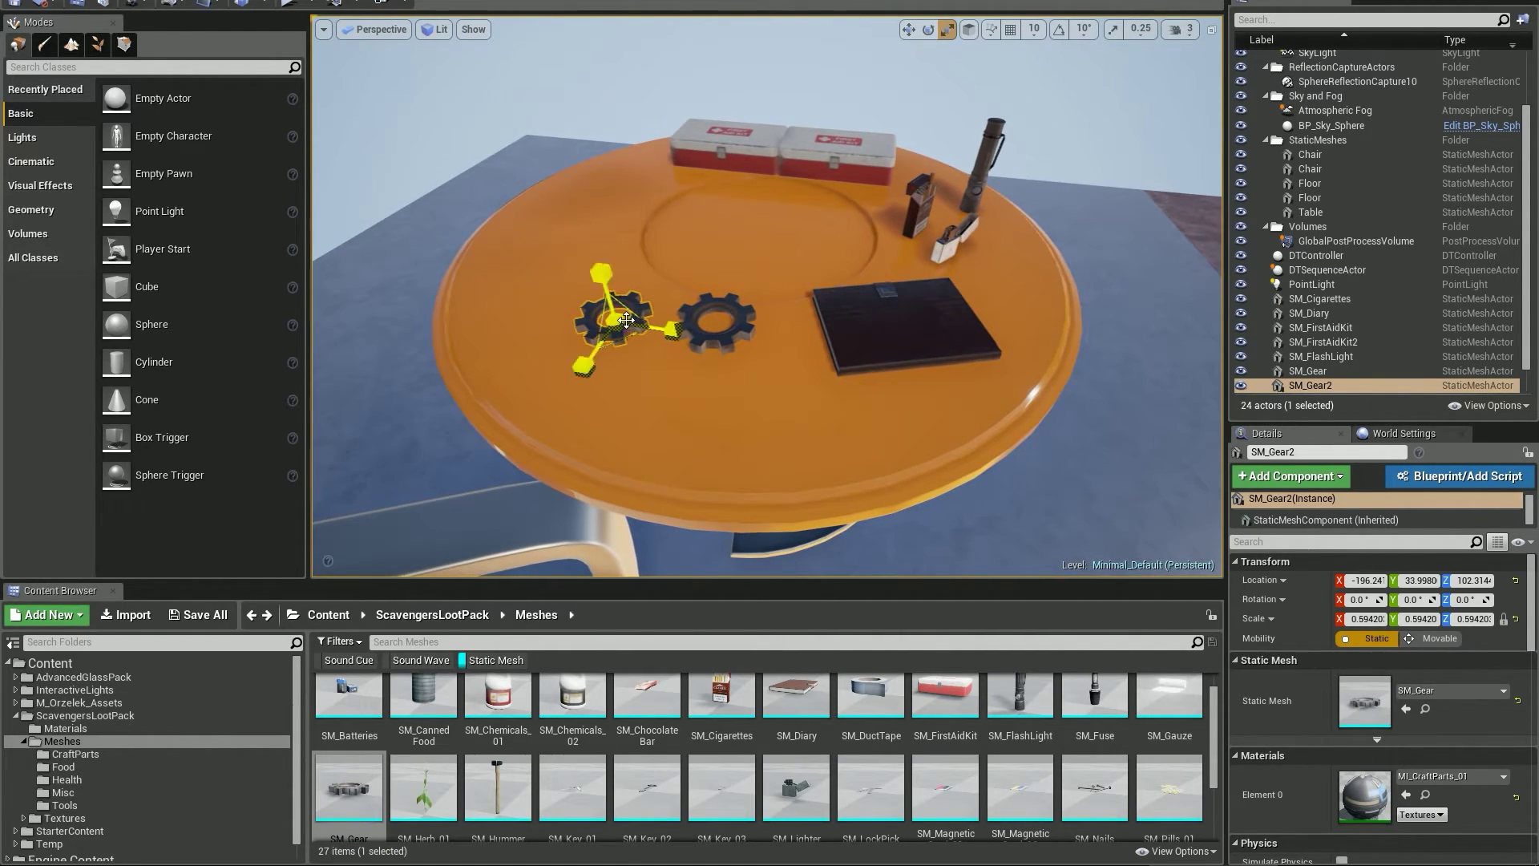
key("Delete")
Open the remaining gear's mesh in its asset editor, and rescale the placed gear uniformly to about 0.67
left_click(686, 328)
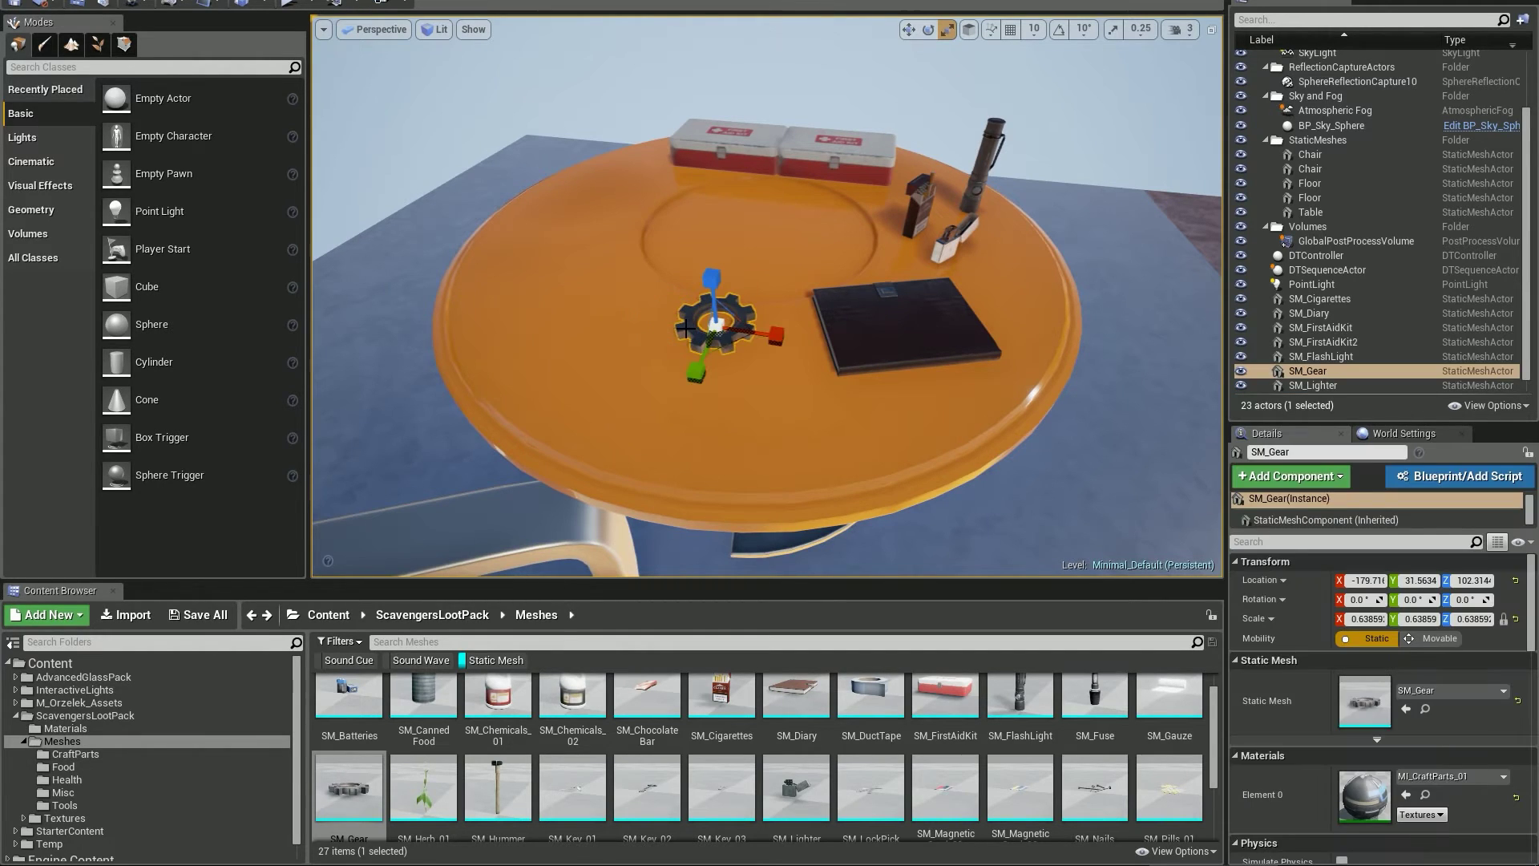
key("ctrl+e")
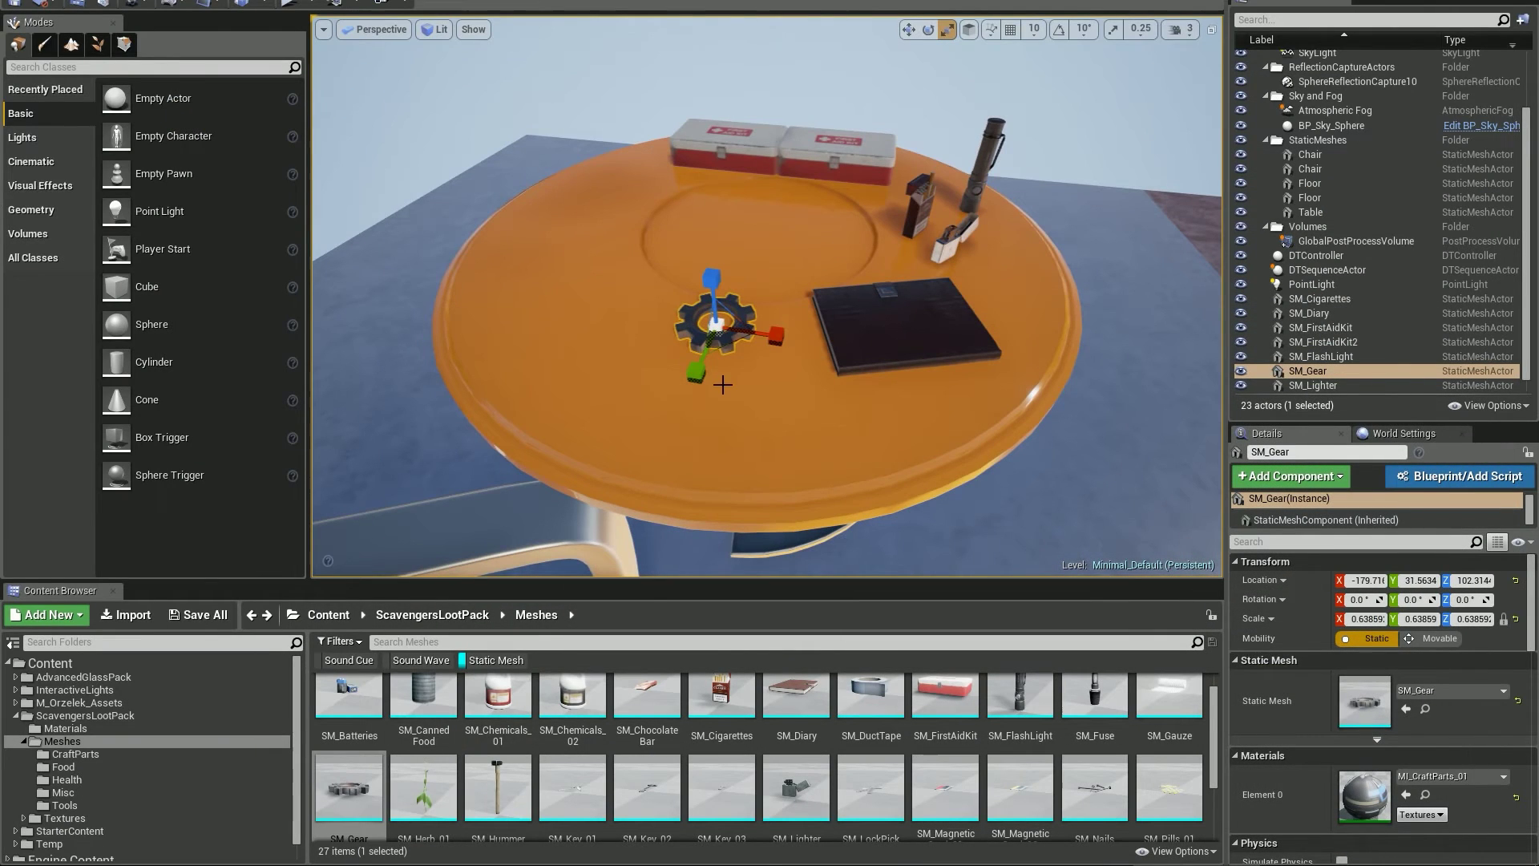
right_click_drag(724, 385, 732, 397)
left_click_drag(709, 316, 711, 314)
Copy the placed gear's X scale value
left_click(1357, 618)
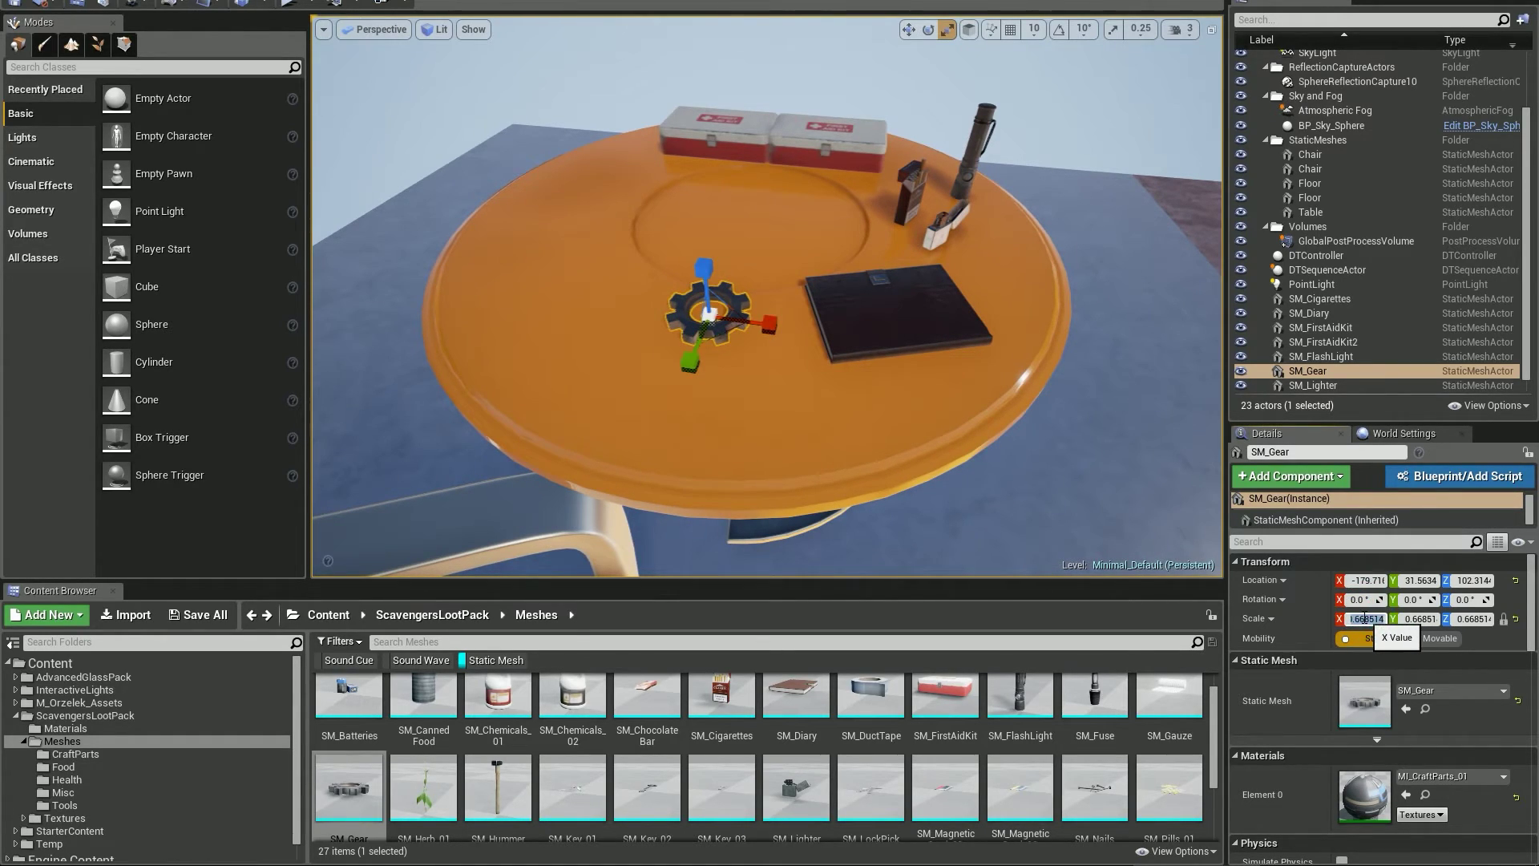
right_click(1362, 619)
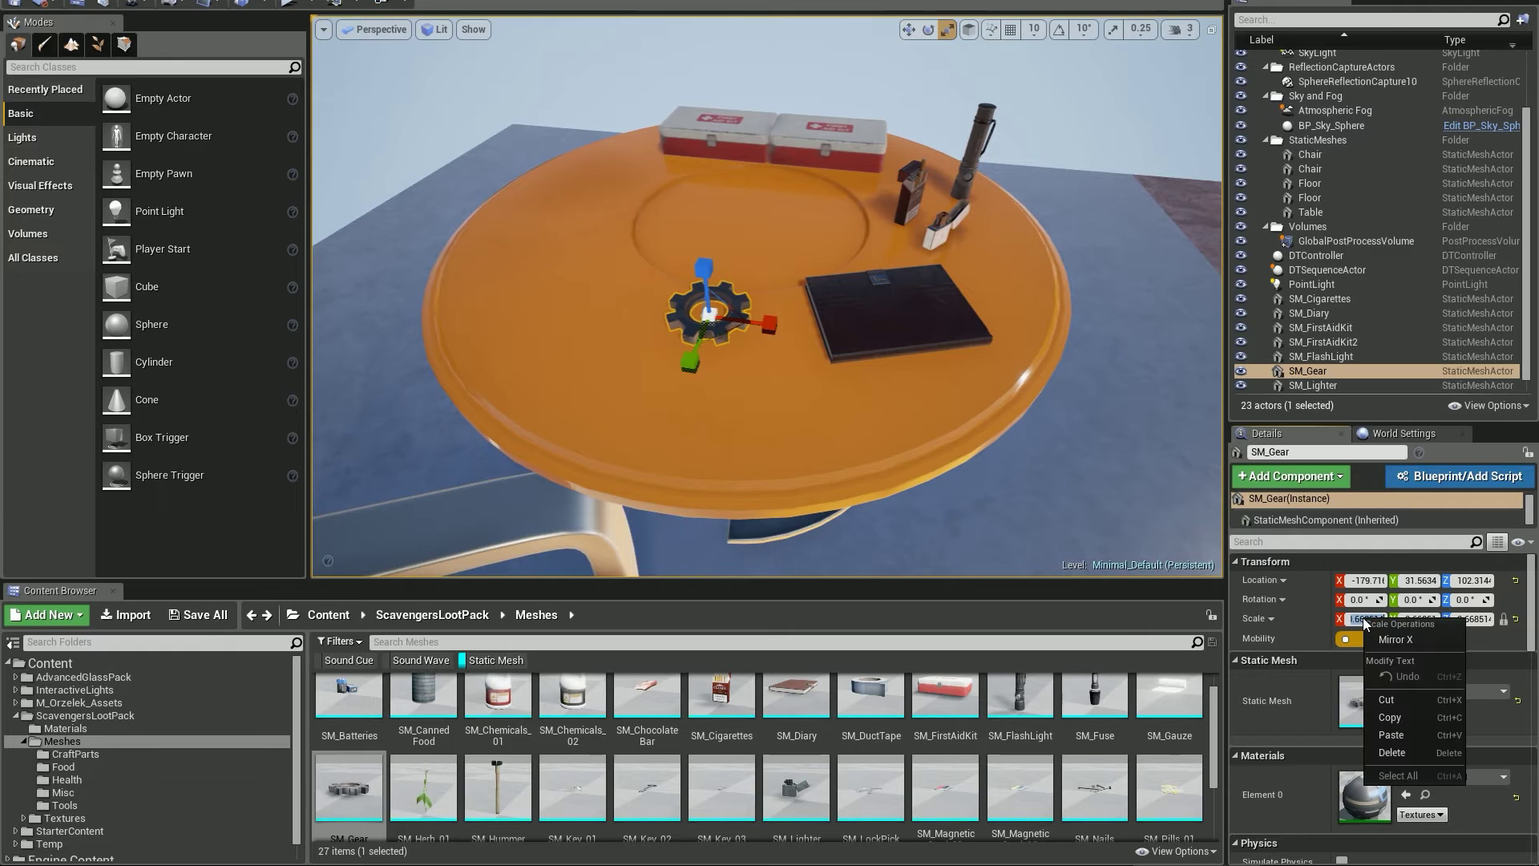
left_click(1391, 719)
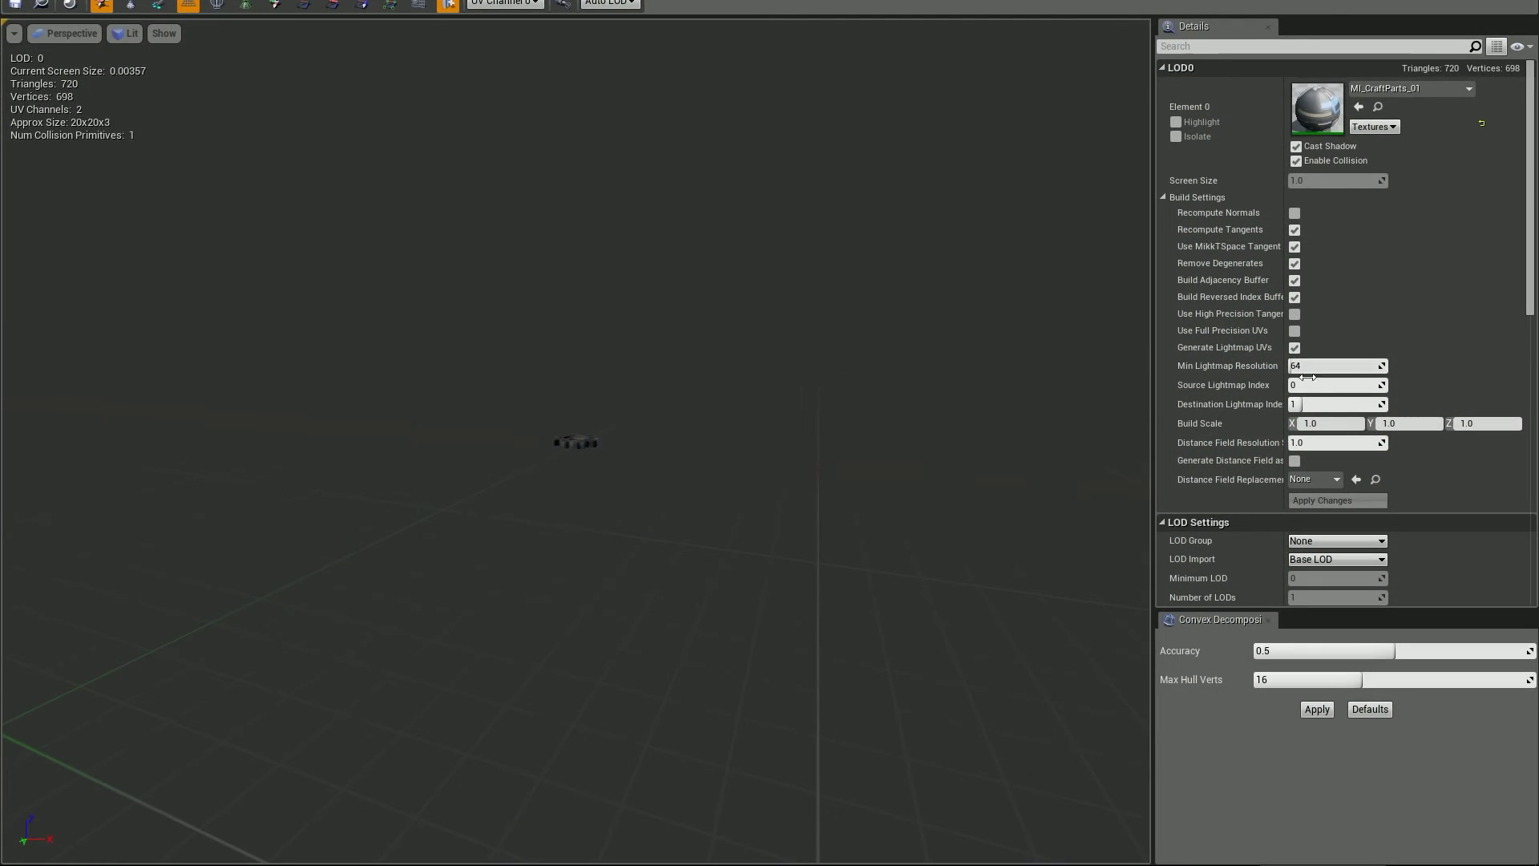
Set the gear mesh's X, Y and Z build scale to the copied 0.668514 and apply the changes
left_click(1330, 423)
key("ctrl+v")
key("Tab")
key("ctrl+v")
key("Tab")
key("ctrl+v")
key("Return")
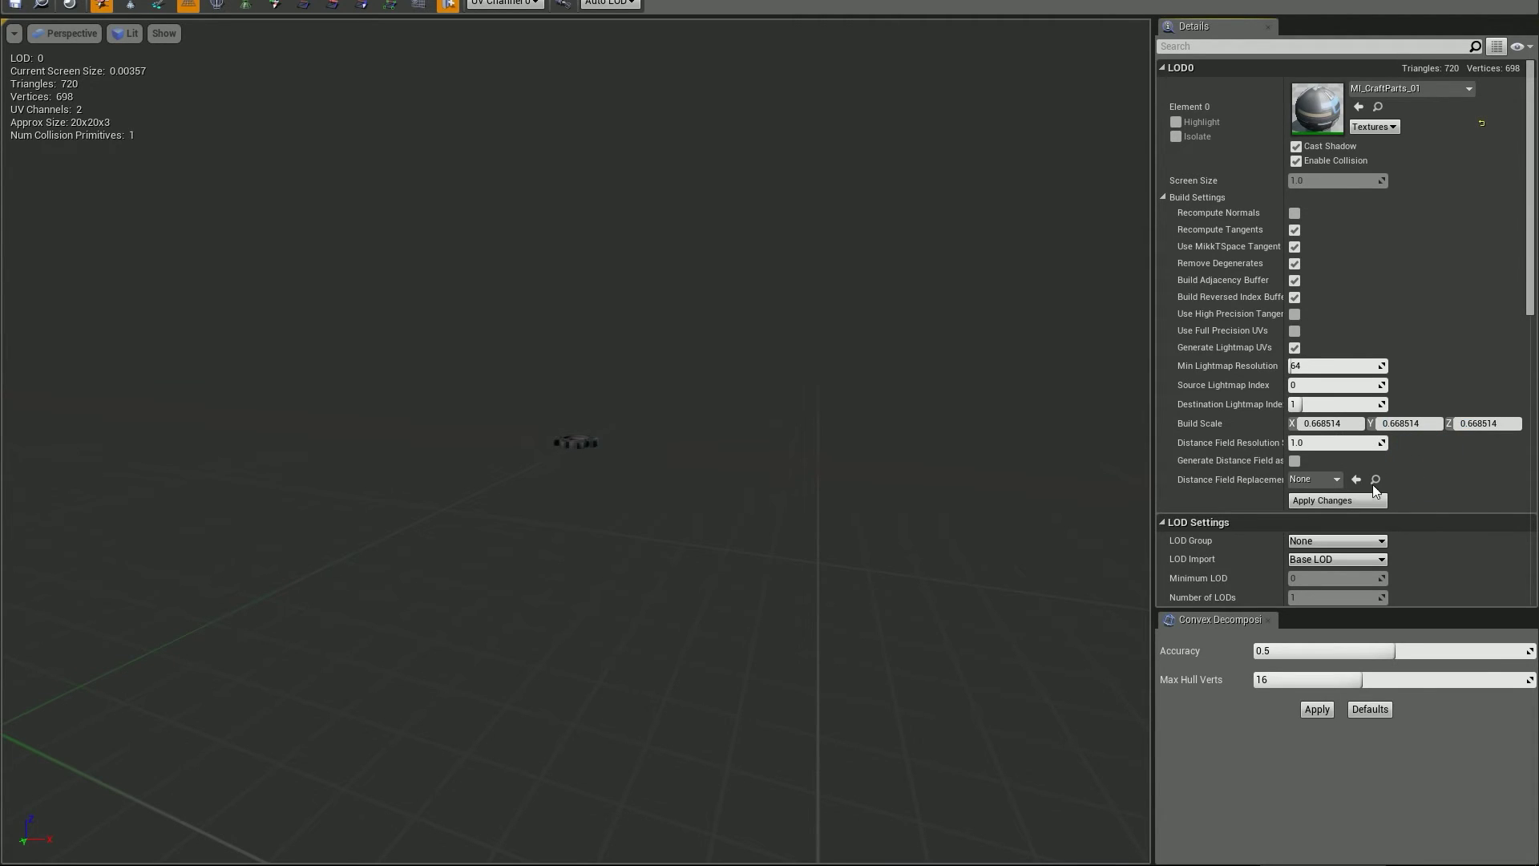
left_click(1306, 503)
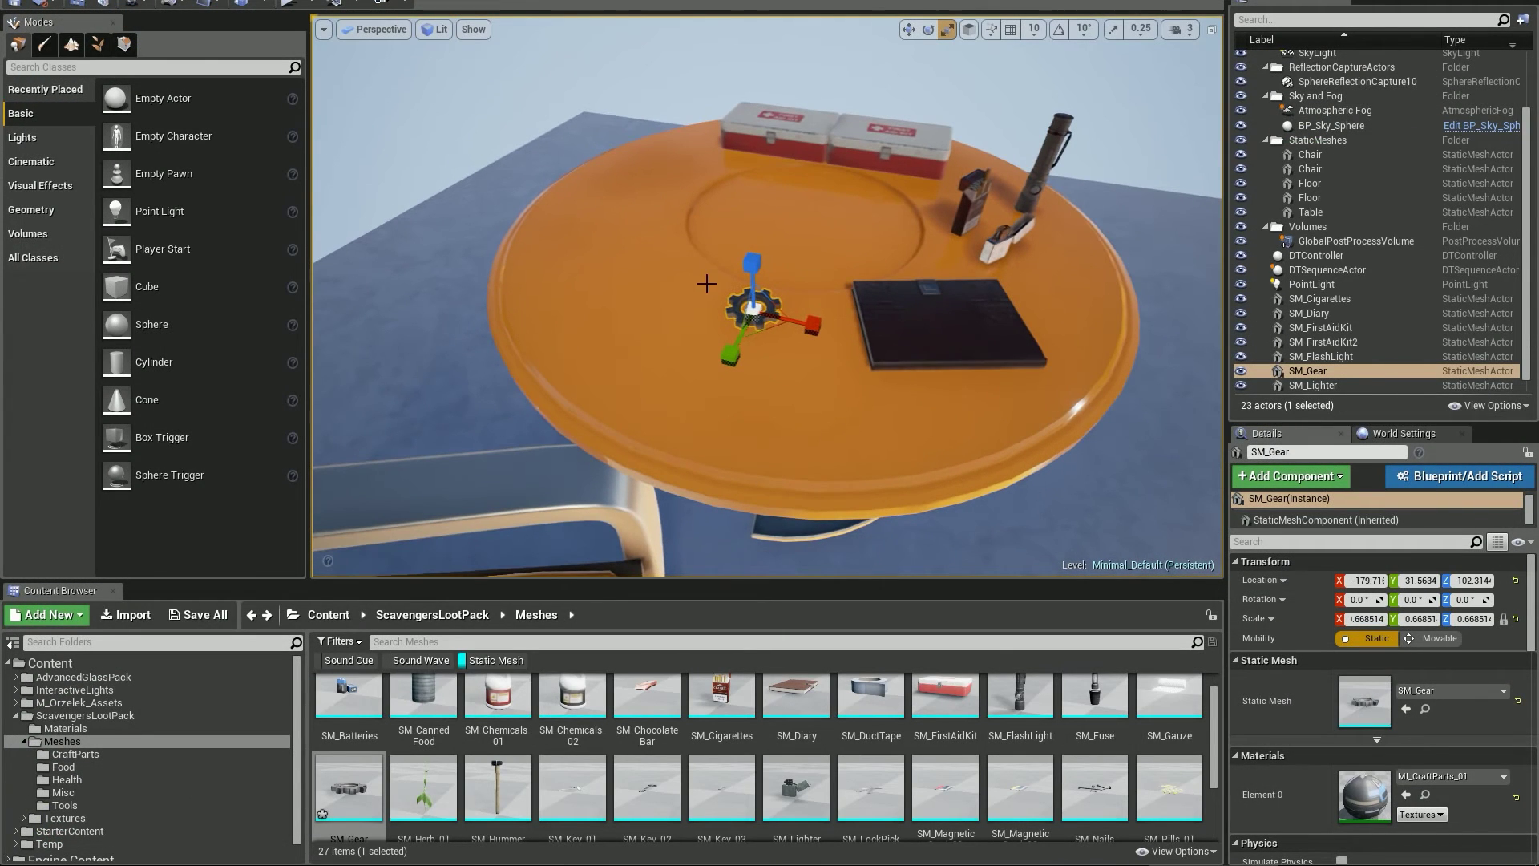
Reselect the placed gear, reset its scale to 1.0 and inspect its size on the table
key("Escape")
left_click(747, 312)
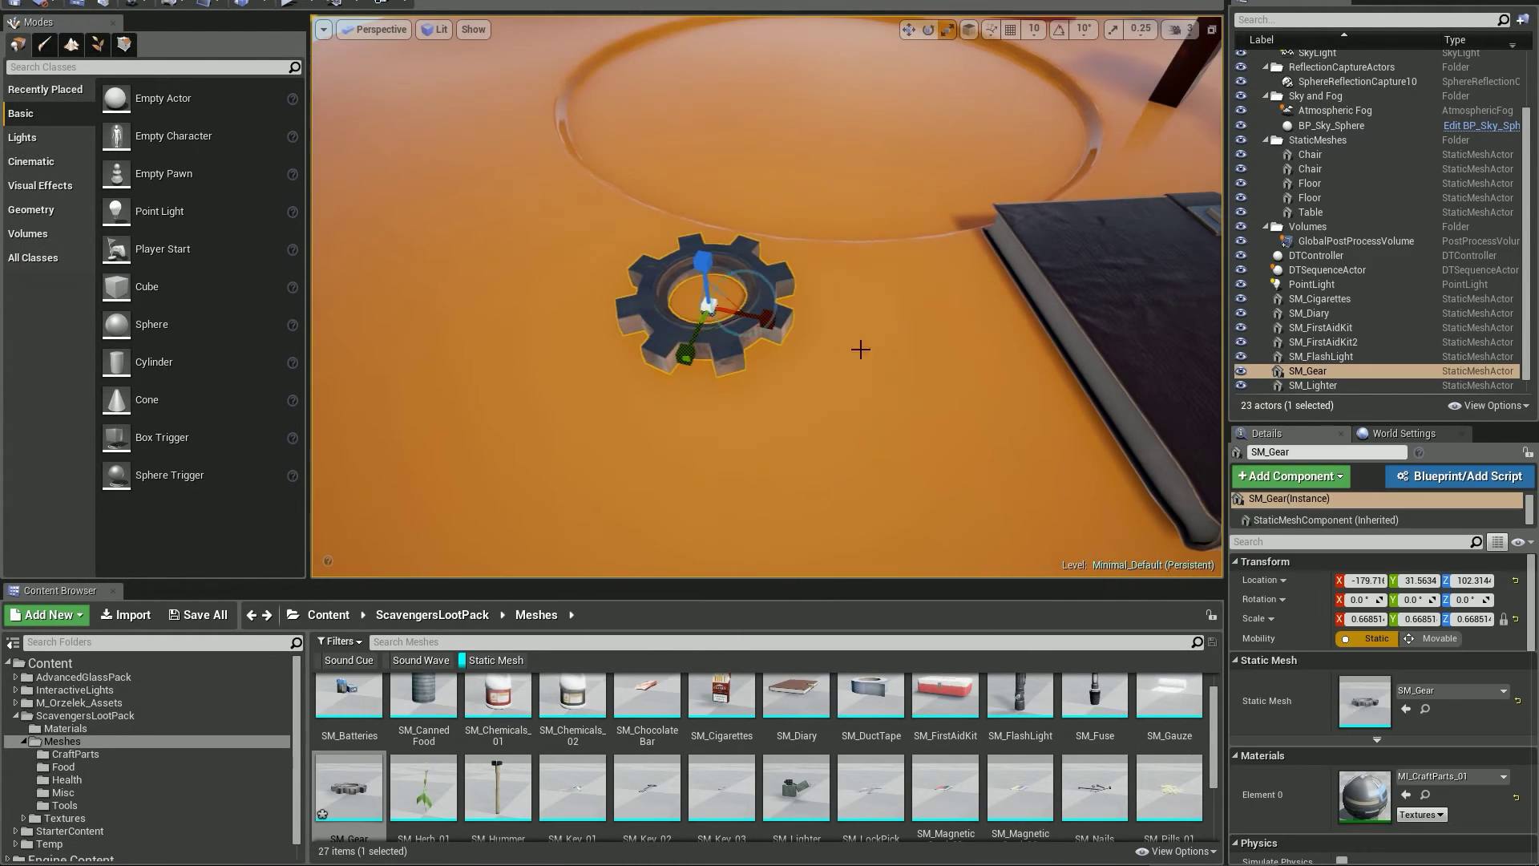
left_click(1515, 619)
key("f")
right_click_drag(767, 297, 754, 260)
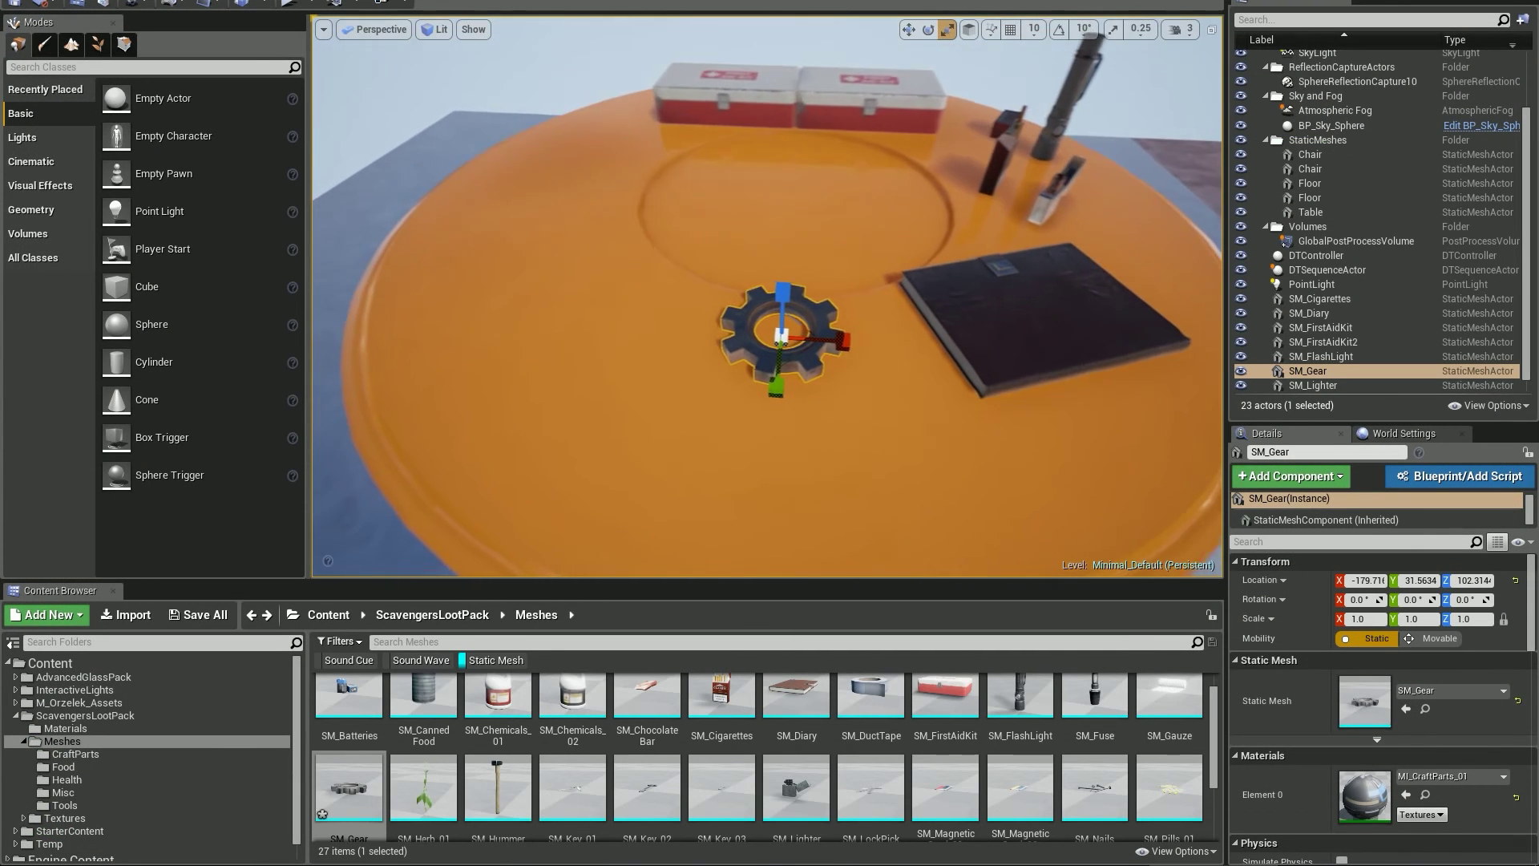
right_click_drag(647, 282, 674, 290)
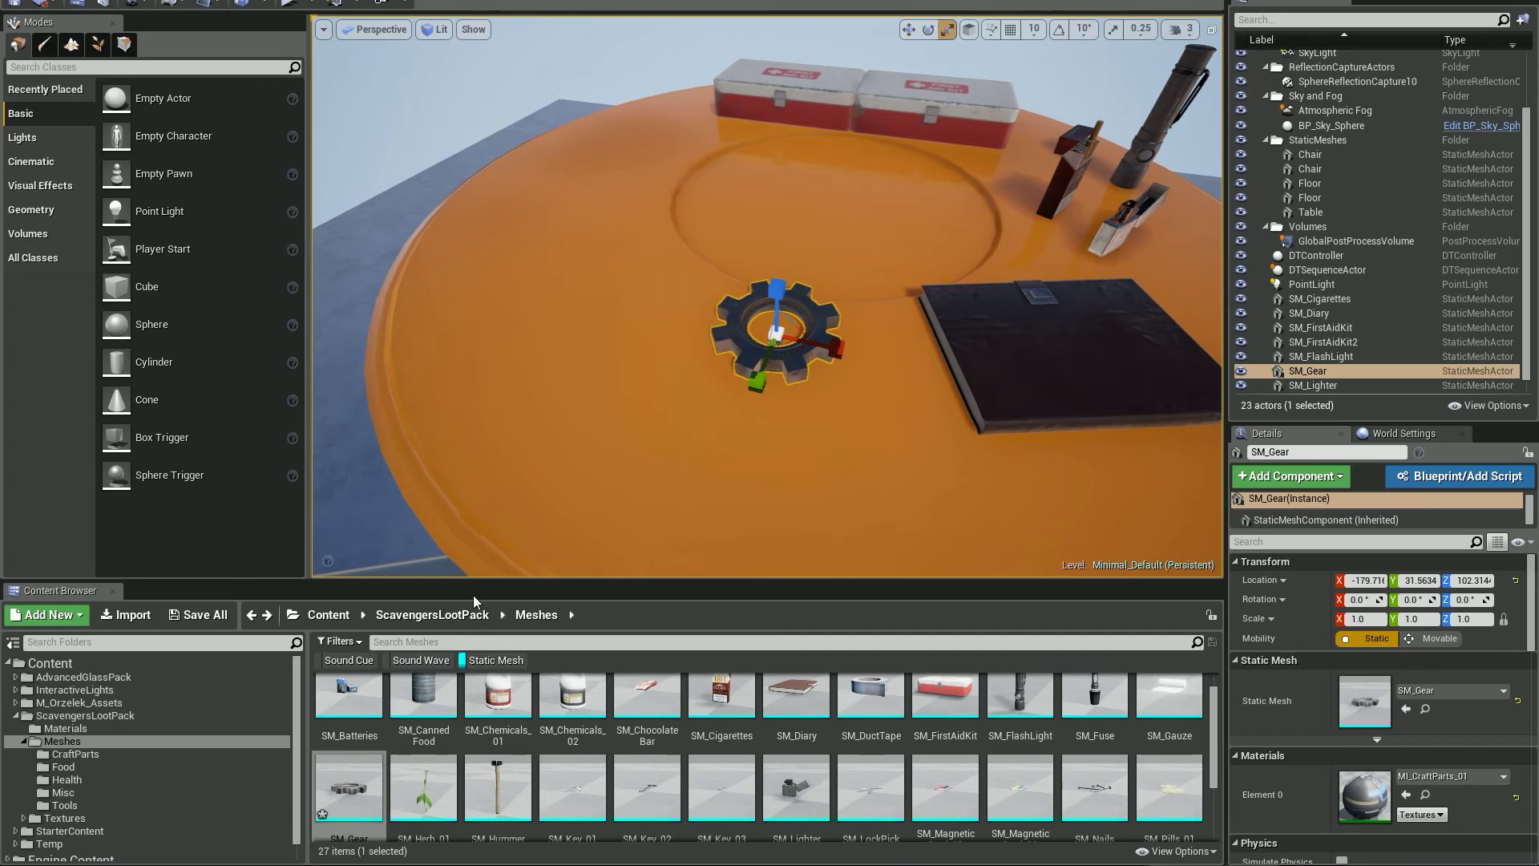
Place two more SM_Gear meshes beside the first gear on the table and deselect them
left_click_drag(349, 790, 704, 438)
right_click_drag(713, 445, 642, 433)
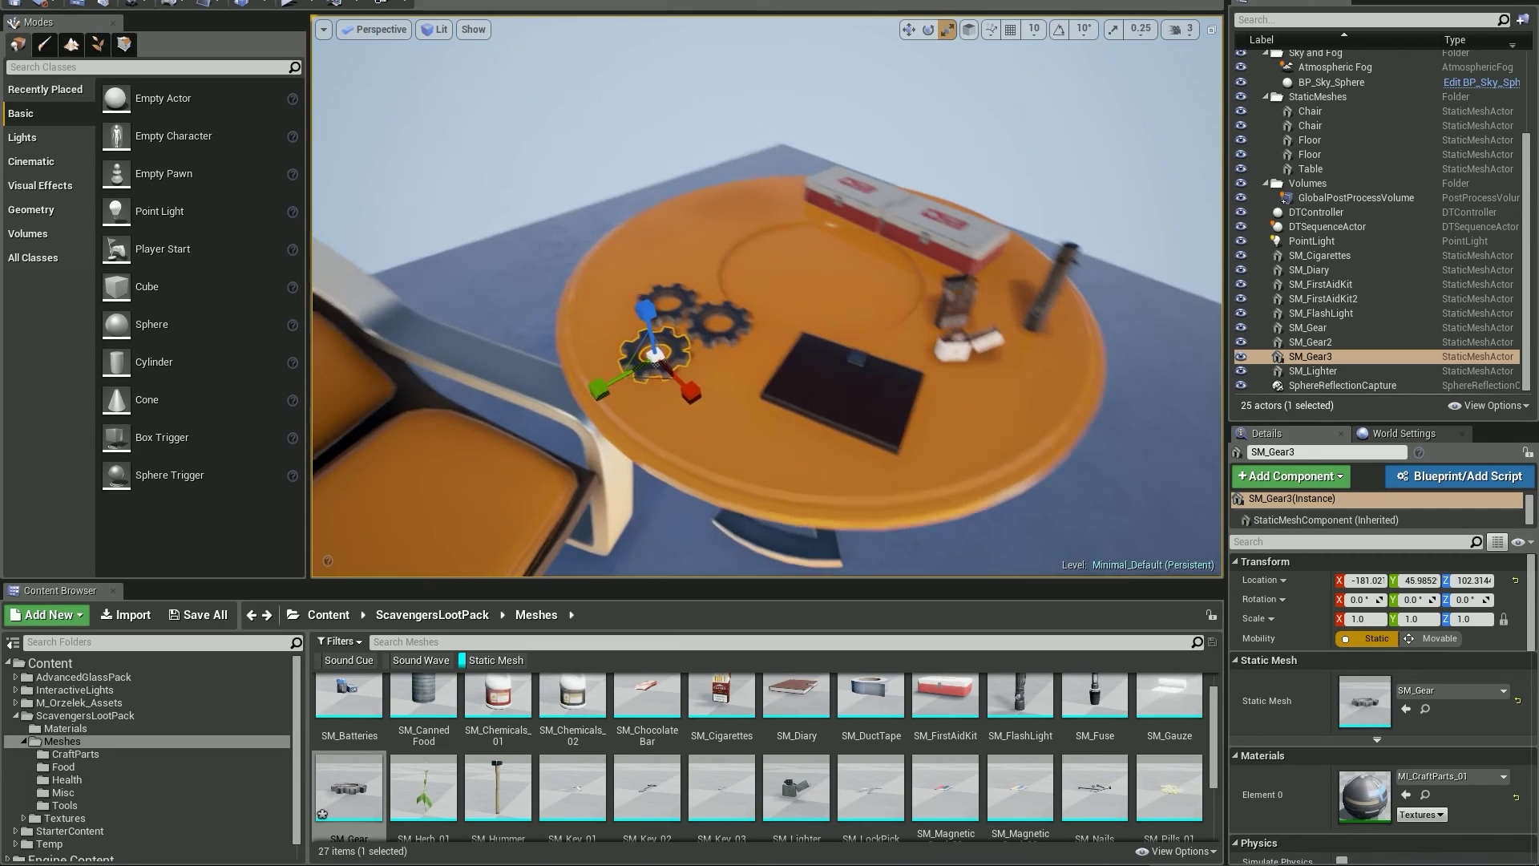
key("Escape")
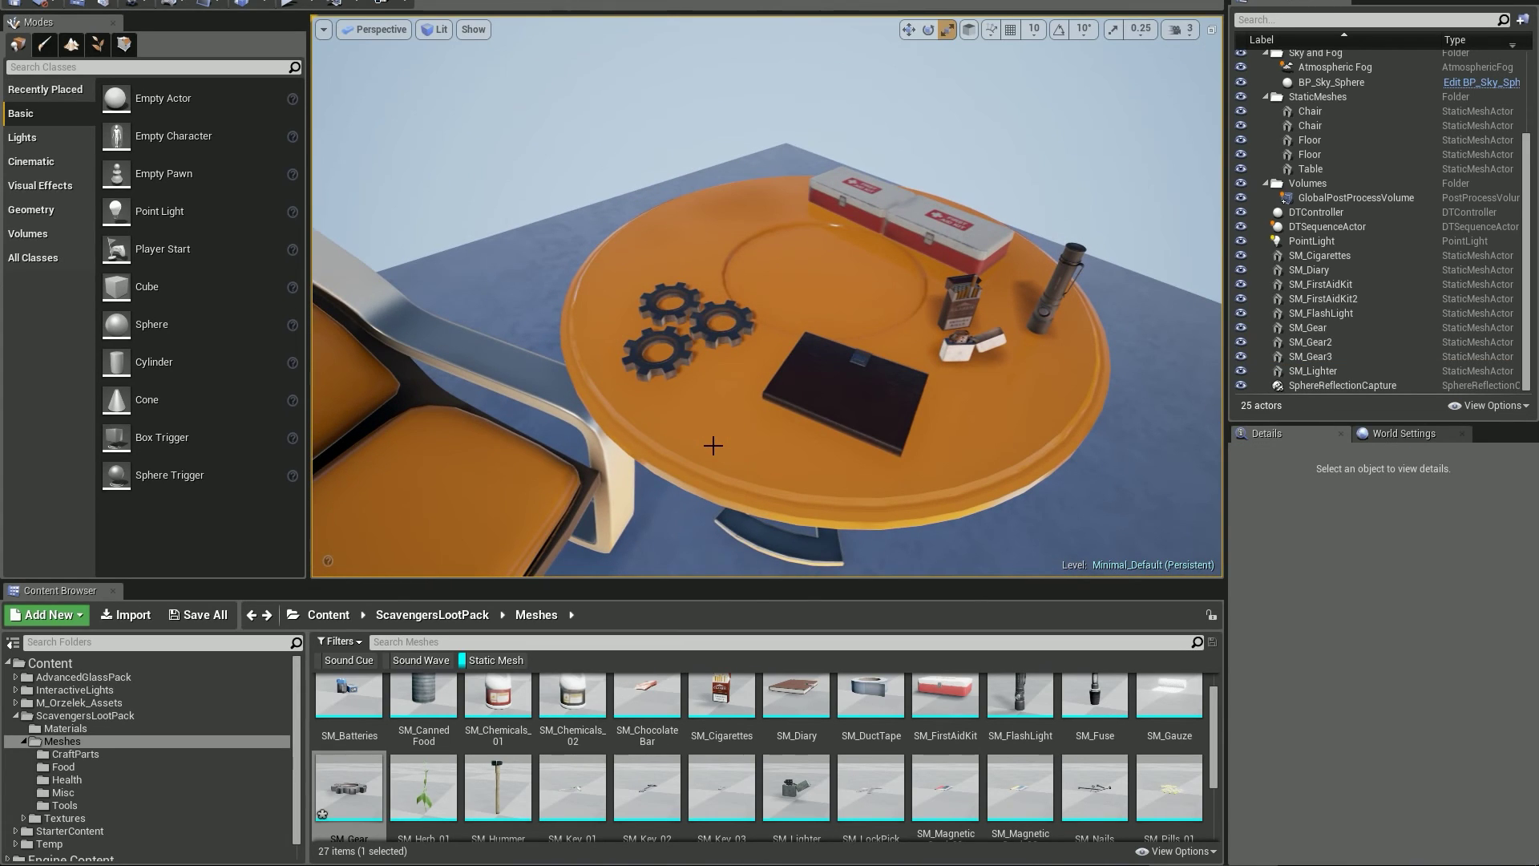